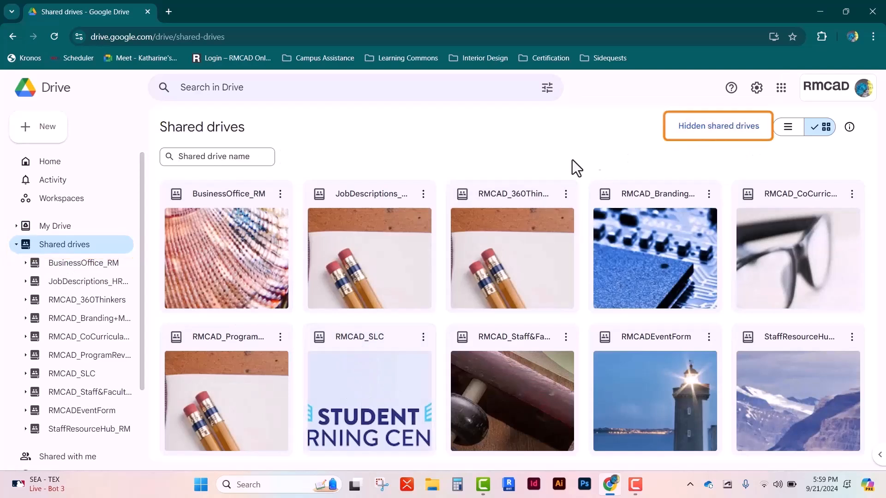
Open the Revit BIM Essentials tip sheet from the RMCAD_SLC shared drive, under Tip Sheets, By Department, Interior Design.
click(401, 403)
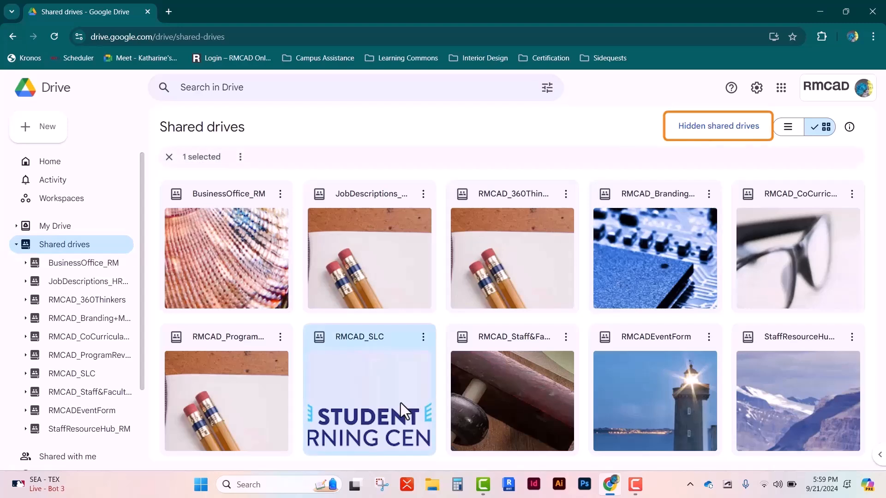
double_click(400, 403)
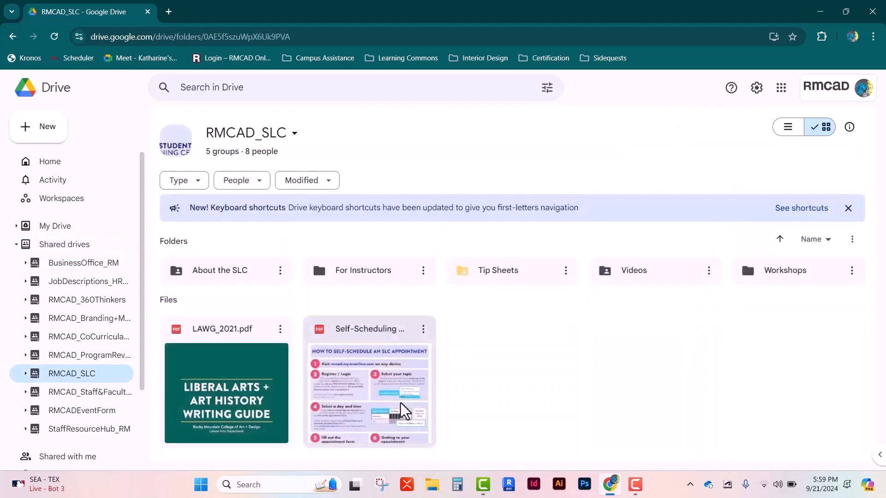
double_click(481, 270)
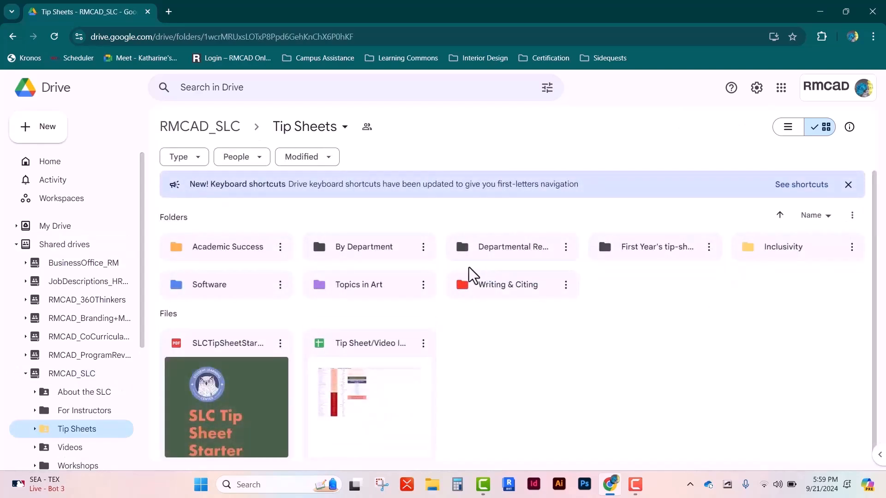
double_click(375, 259)
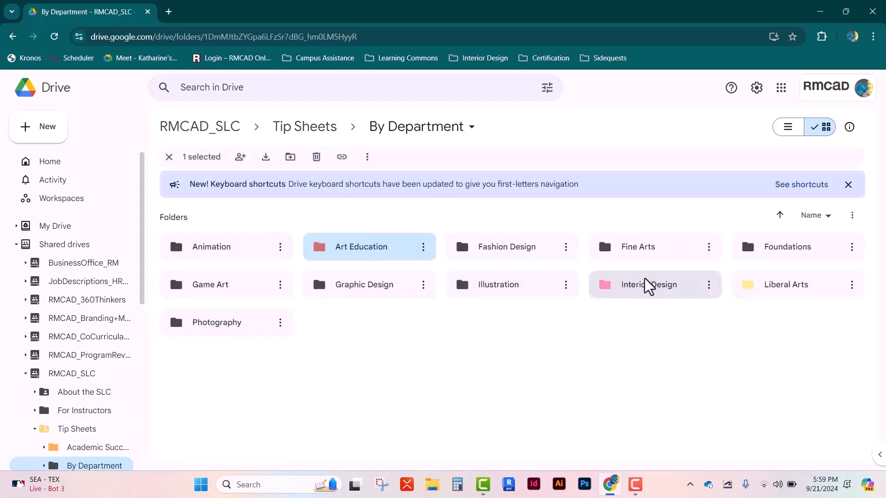
double_click(645, 283)
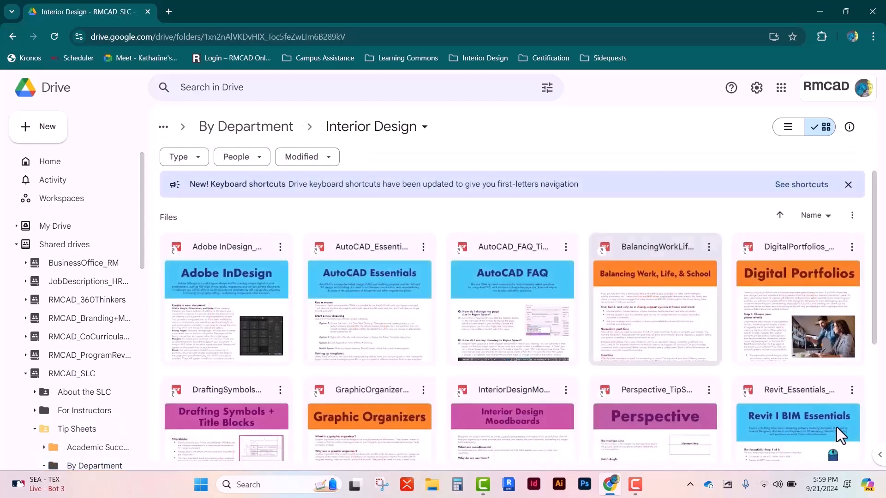
double_click(784, 414)
Read through all nine pages of the Revit tip sheet, from opening a new project to rendering and walkthroughs.
scroll(771, 405, down, 3)
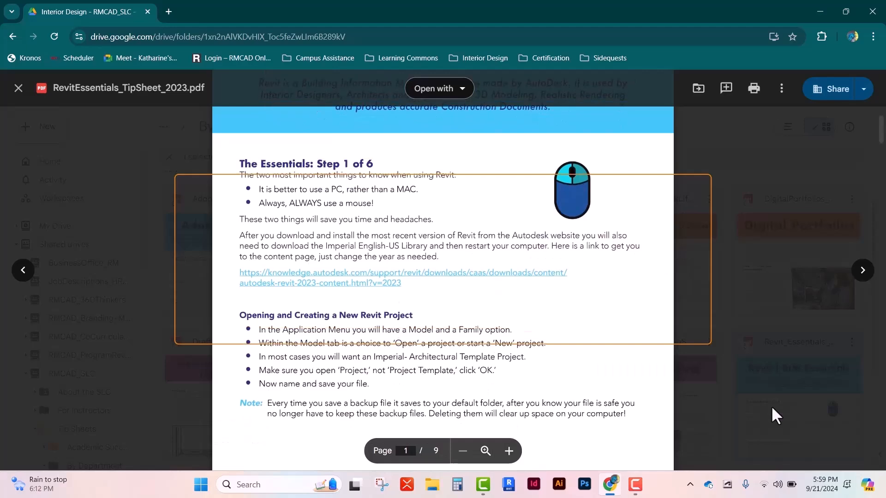
scroll(772, 408, down, 3)
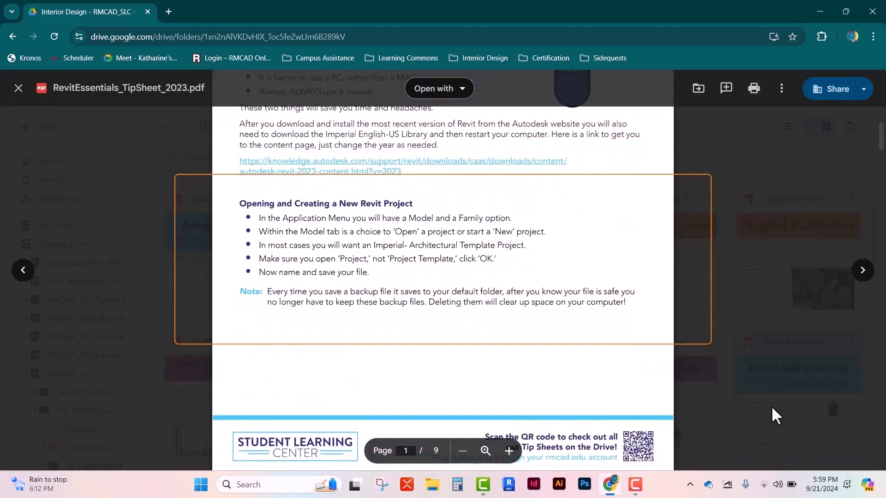
scroll(771, 405, down, 1)
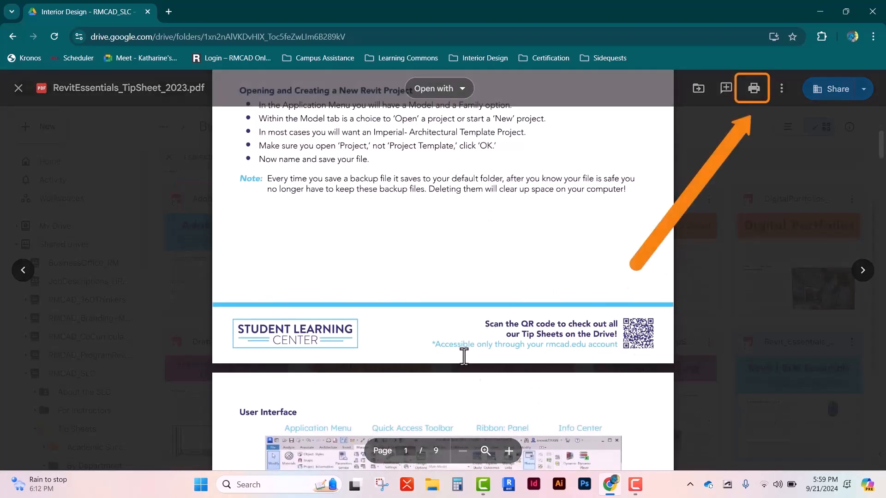
scroll(651, 403, down, 5)
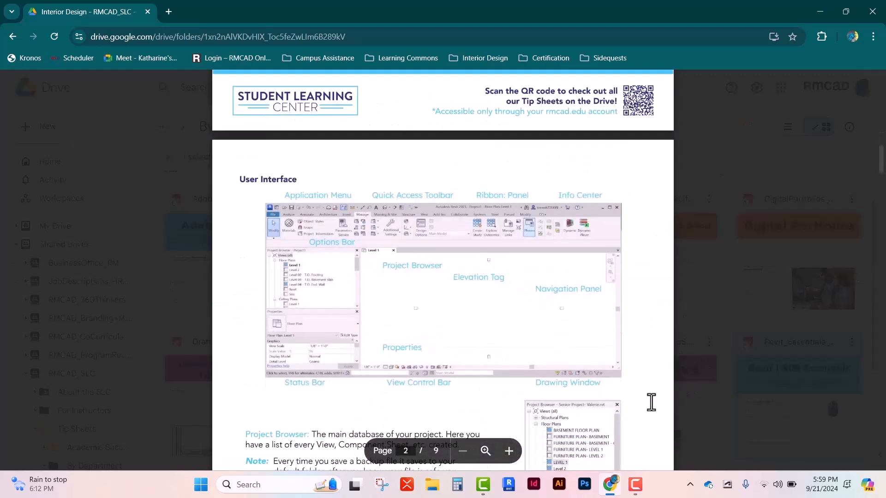
scroll(651, 403, down, 10)
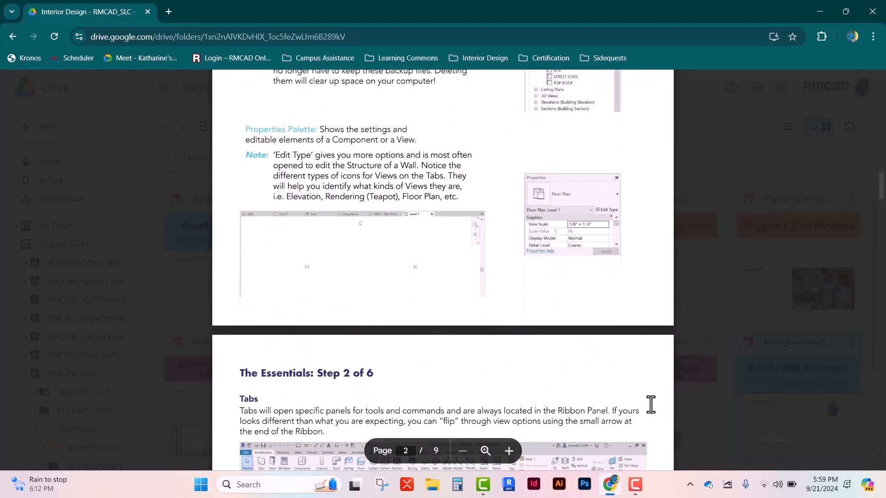
scroll(648, 402, down, 7)
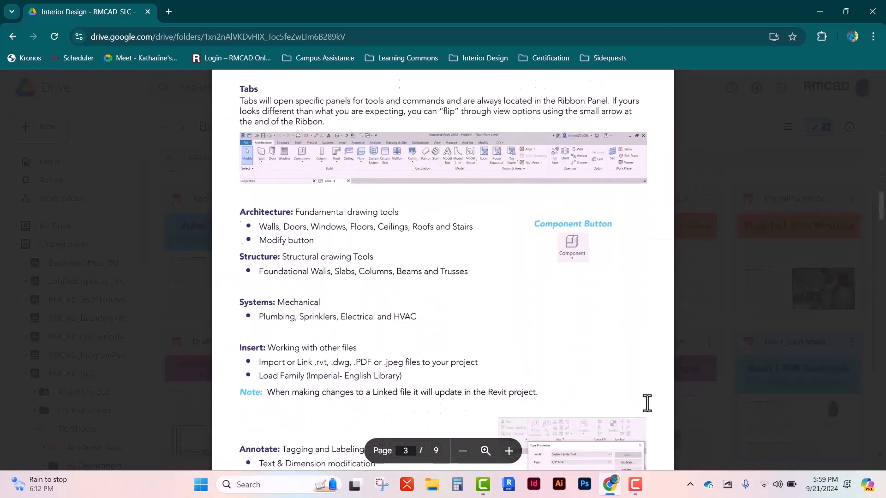
scroll(646, 406, down, 13)
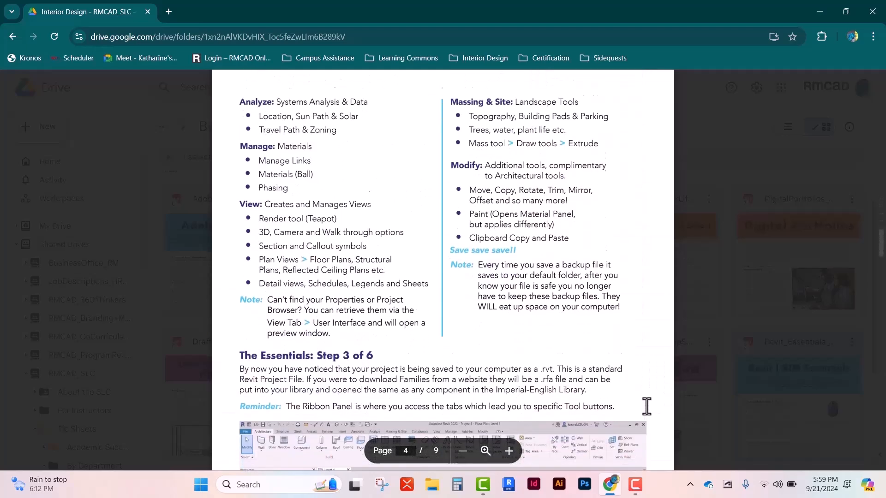
scroll(646, 406, down, 12)
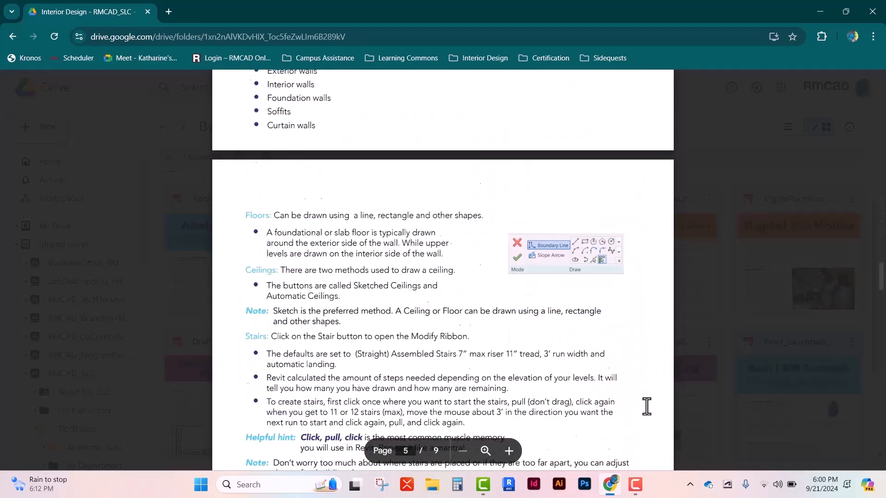
scroll(646, 407, down, 8)
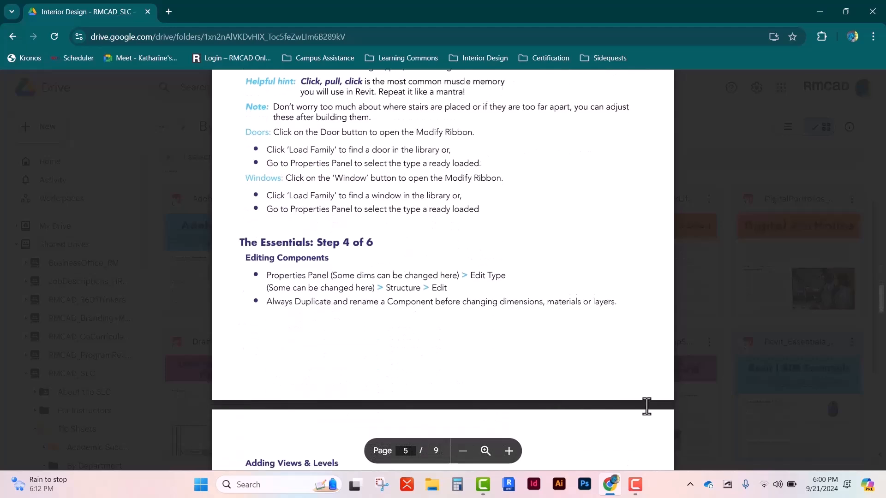
scroll(647, 406, down, 8)
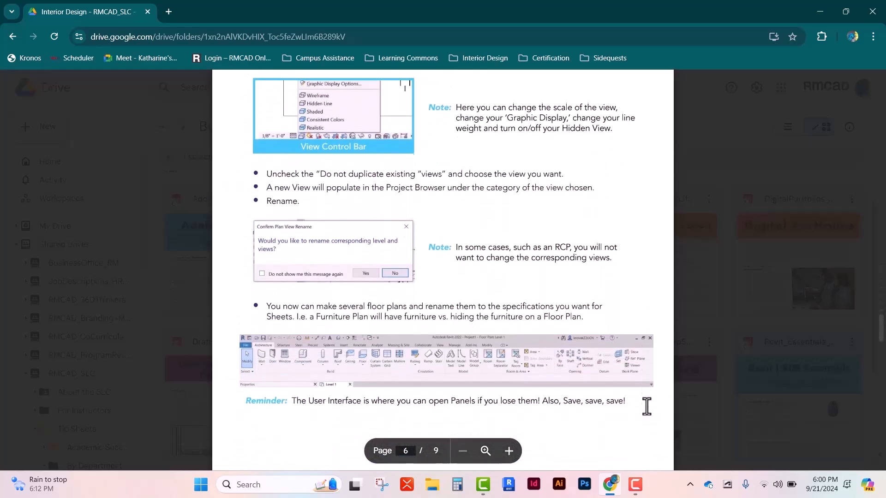
scroll(647, 406, down, 11)
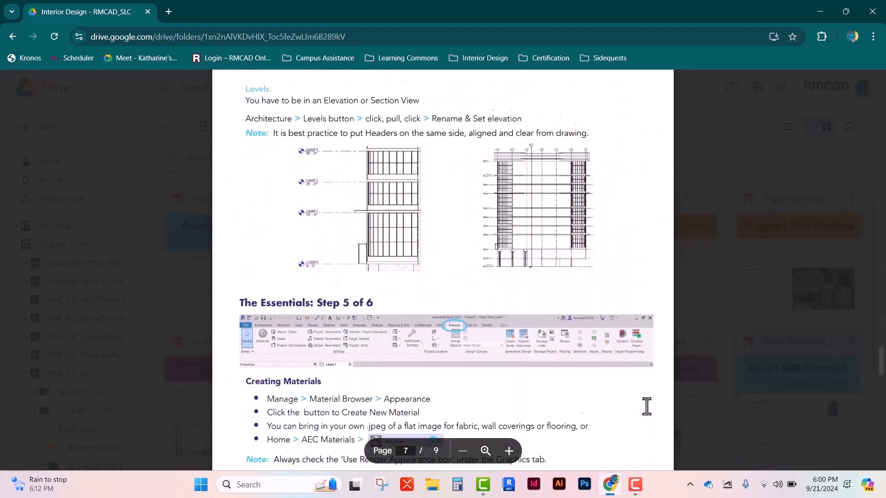
scroll(646, 407, down, 10)
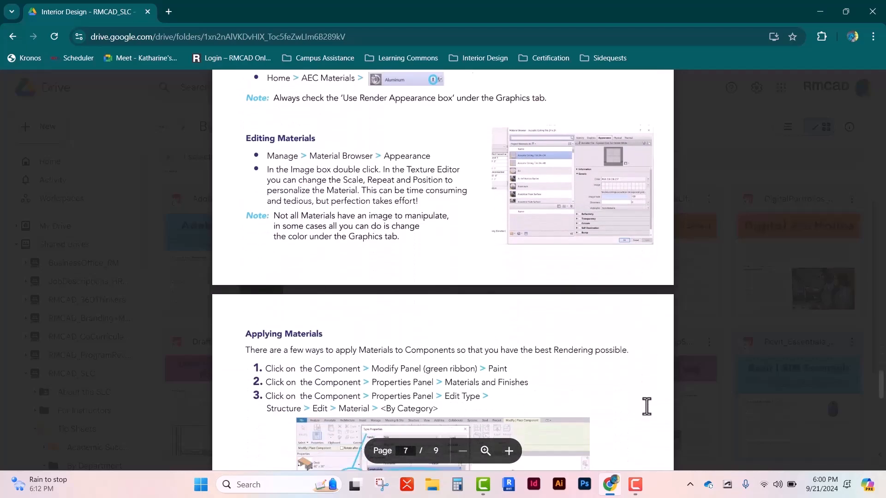
scroll(647, 406, down, 9)
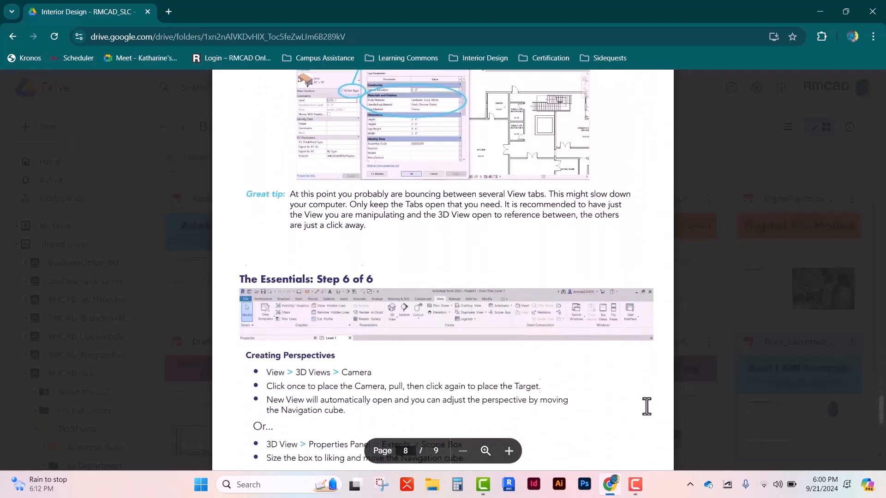
scroll(647, 406, down, 10)
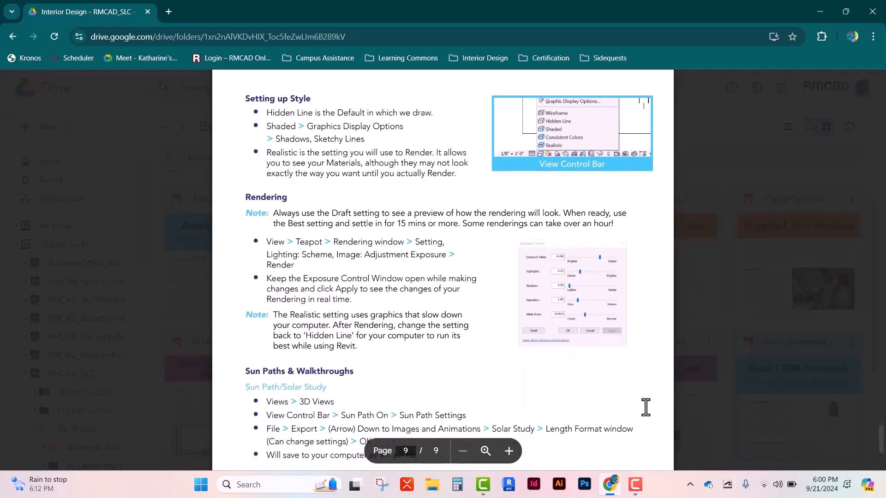
scroll(646, 407, down, 1)
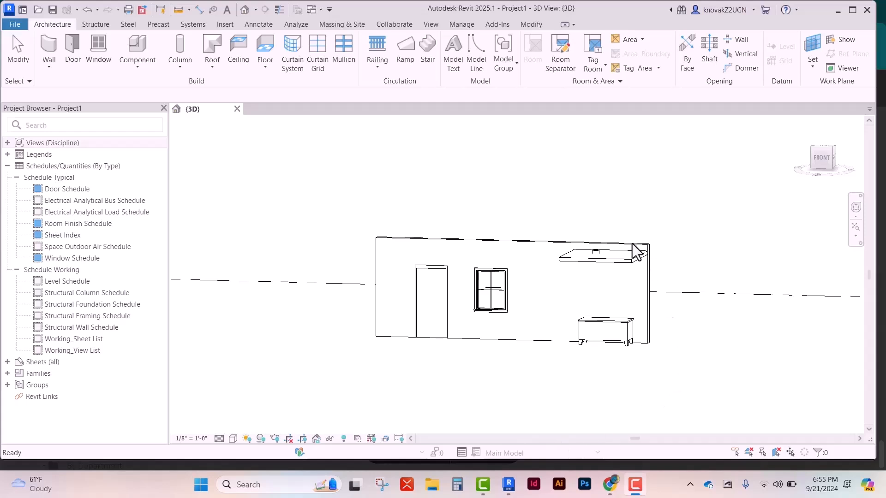
Switch to Revit and examine the door, window, wall, ceiling and cabinet in the 3D view, leaving nothing selected.
click(436, 317)
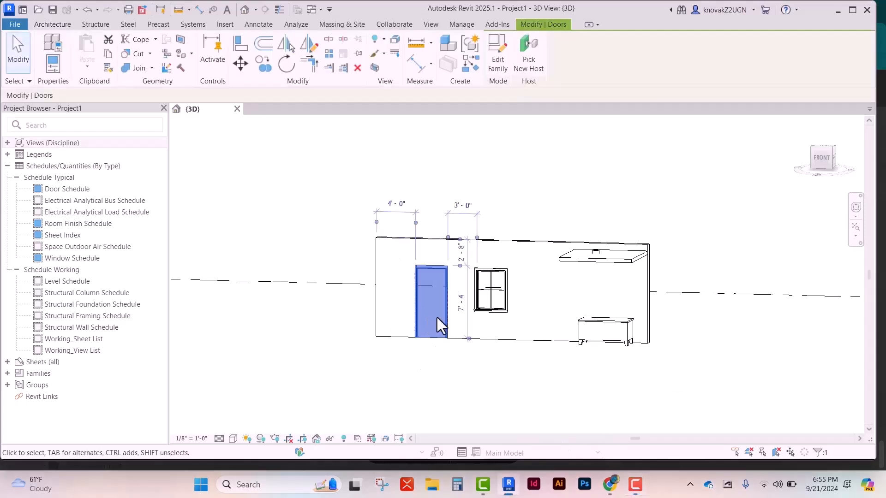
click(483, 298)
click(534, 236)
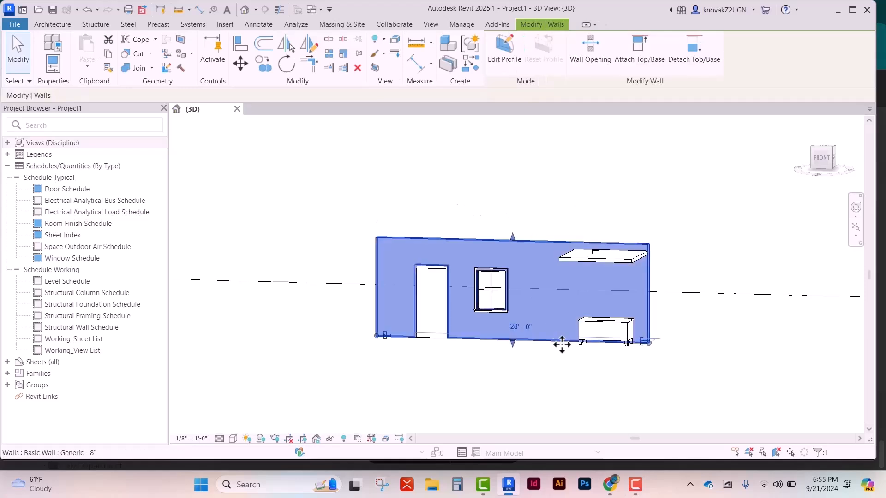
click(571, 257)
scroll(571, 256, up, 4)
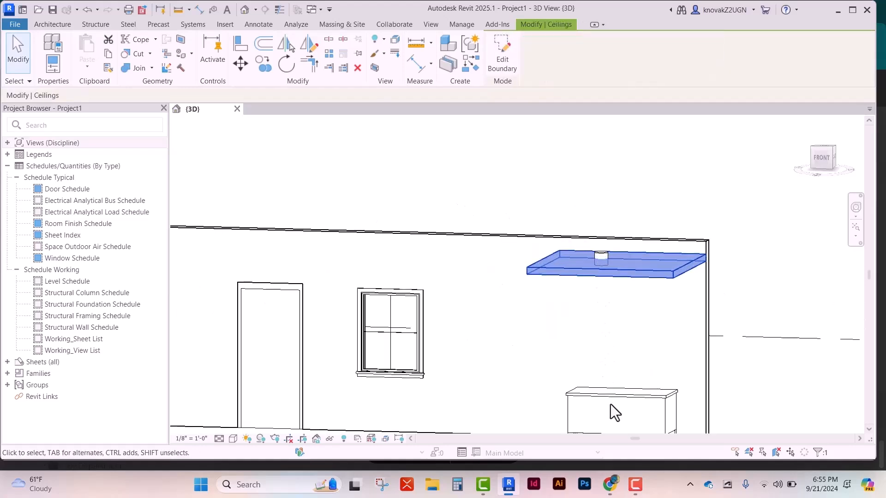
click(583, 391)
scroll(572, 393, down, 4)
click(384, 389)
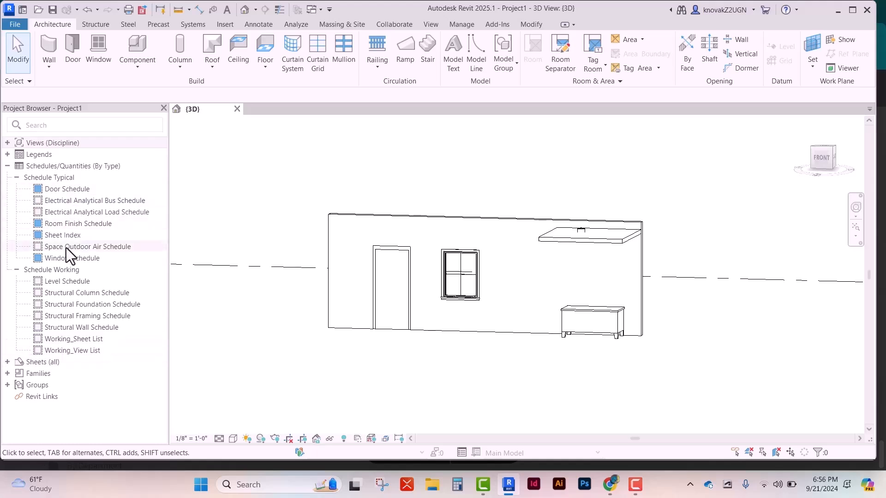
Open the Sheet Index schedule, and delete the Electrical Analytical Bus Schedule from the project's typical schedules.
click(70, 236)
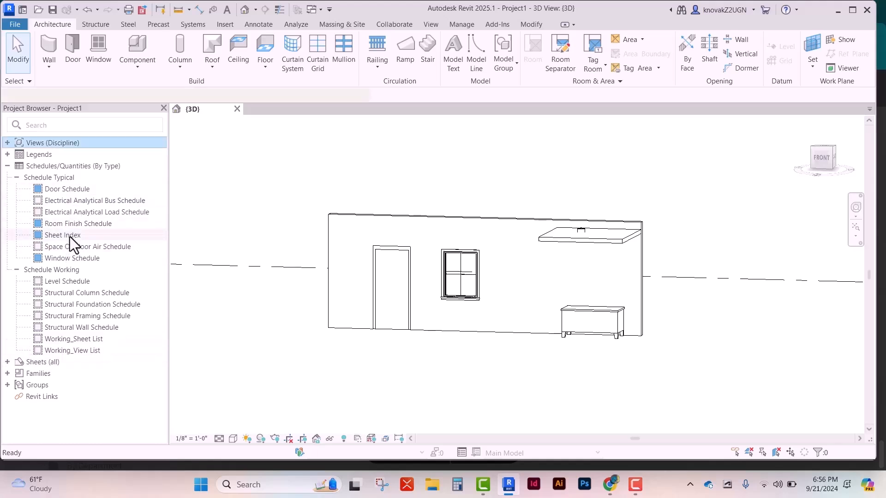
double_click(70, 237)
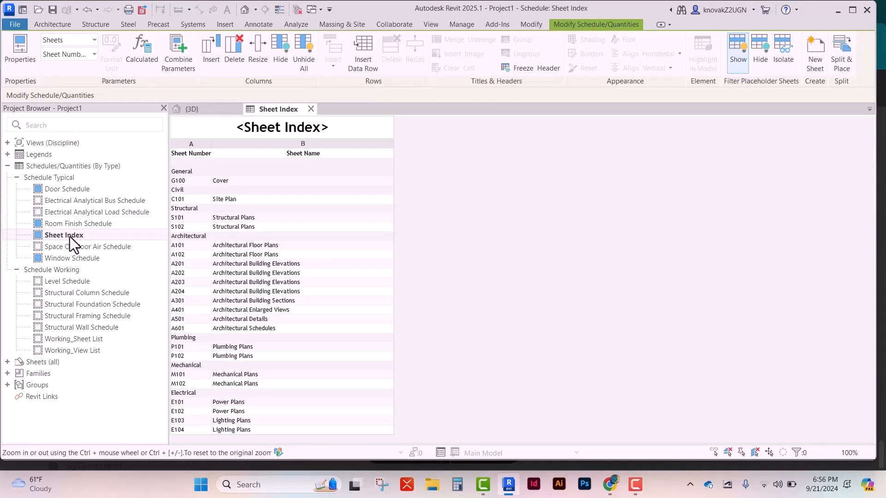
click(52, 202)
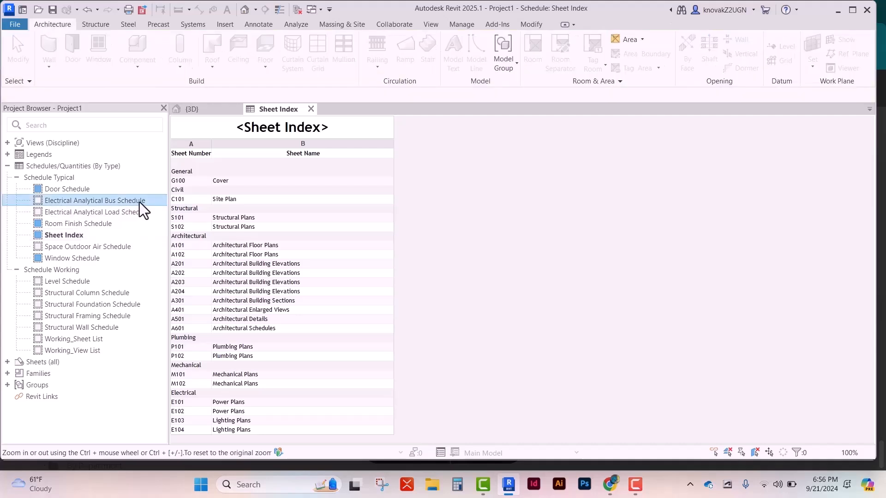
right_click(95, 200)
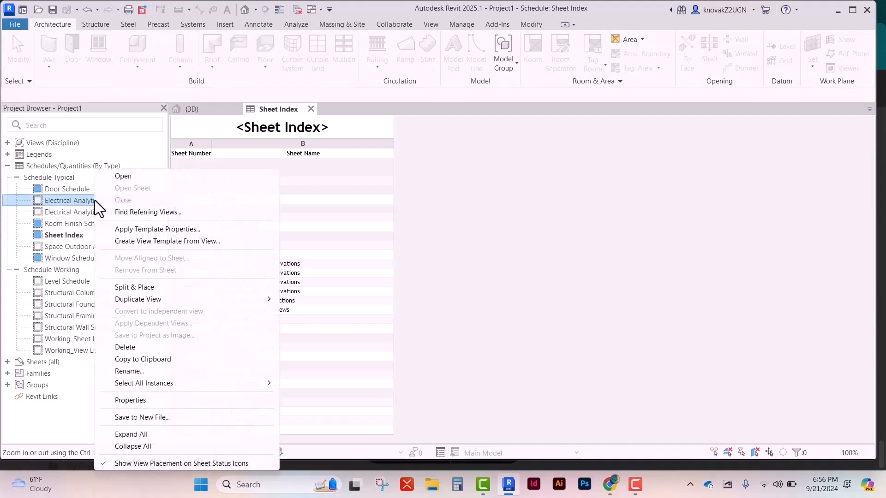
click(128, 347)
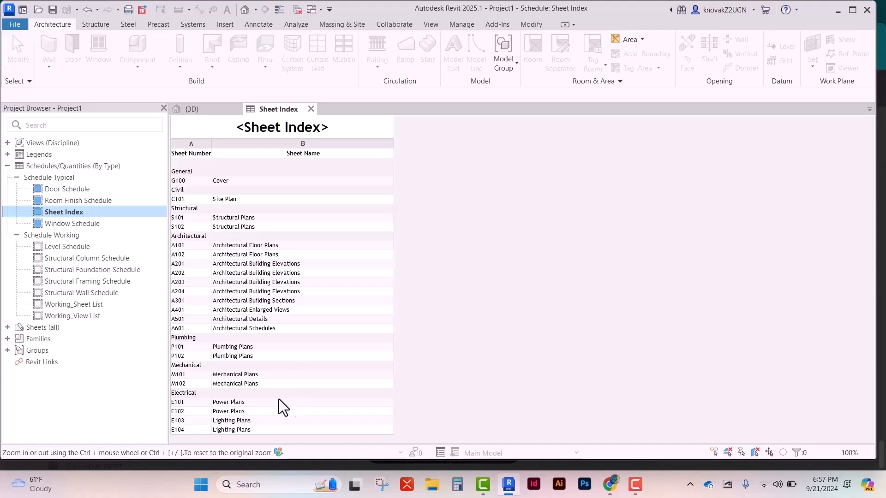
Expand the project's list of all sheets, look through the sheet numbers and names, and collapse it again.
click(7, 327)
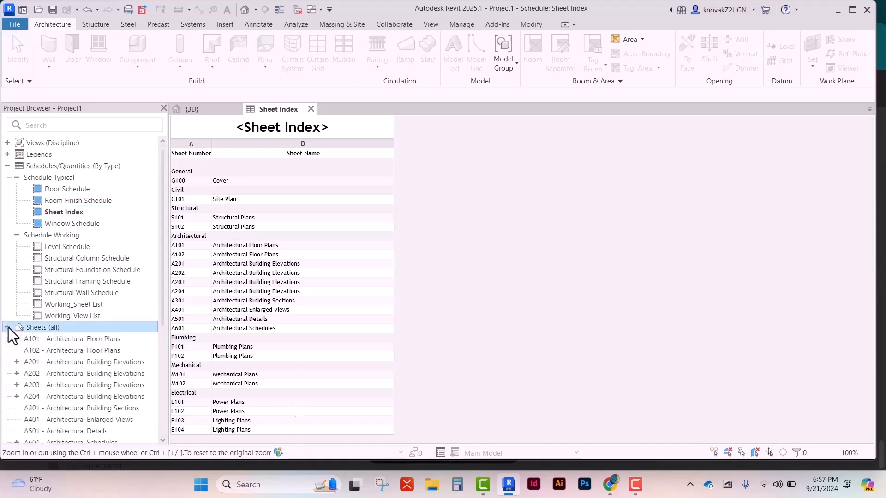
scroll(7, 349, down, 3)
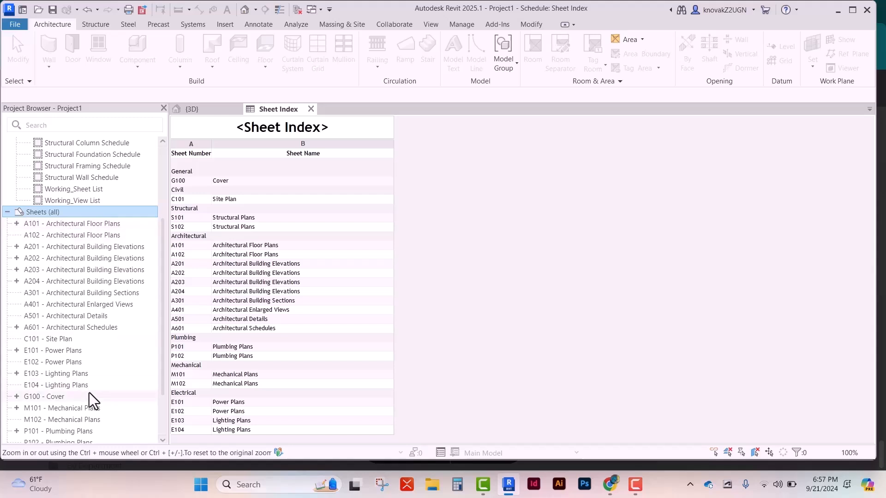
click(8, 212)
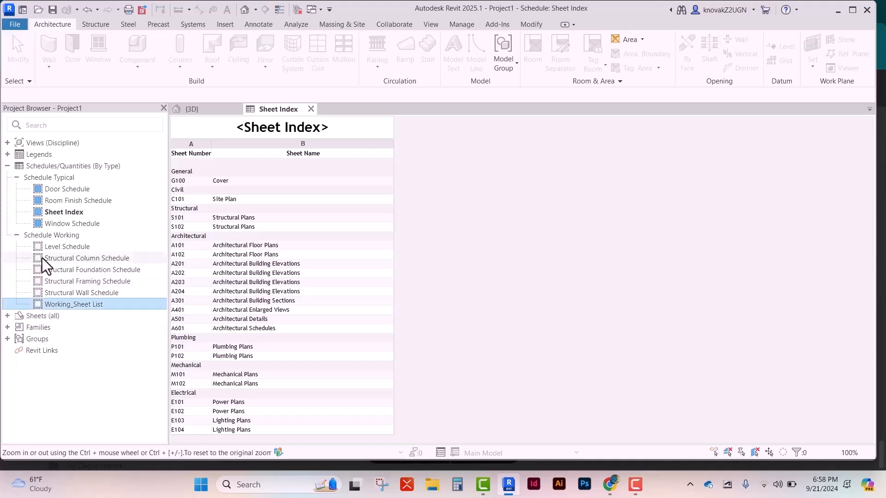
Open the Door Schedule and bring up its Fields settings for editing.
click(55, 294)
click(43, 223)
click(49, 190)
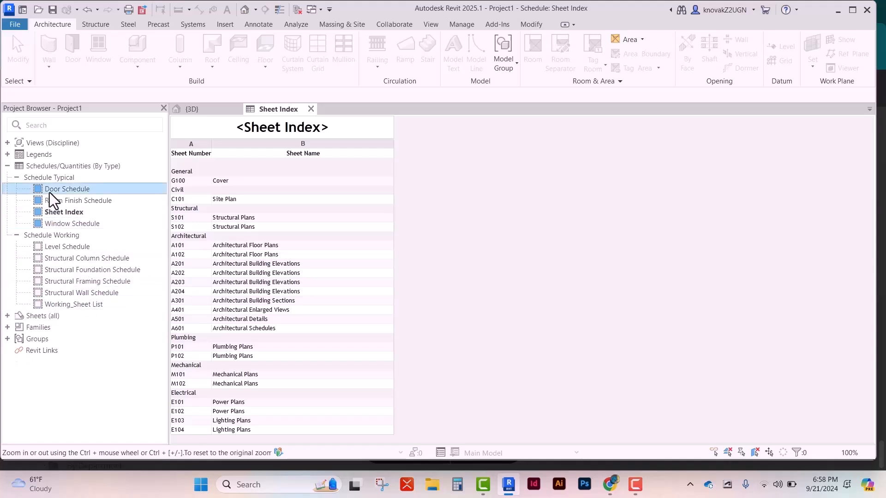
click(69, 202)
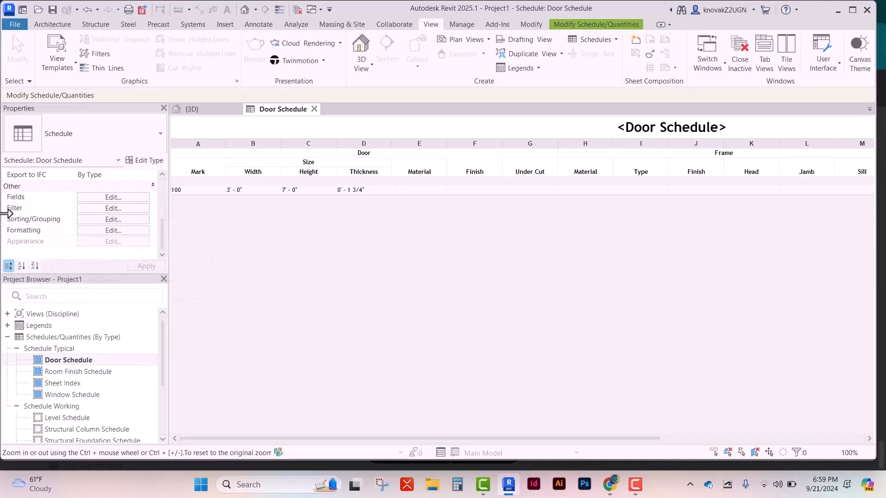
click(100, 198)
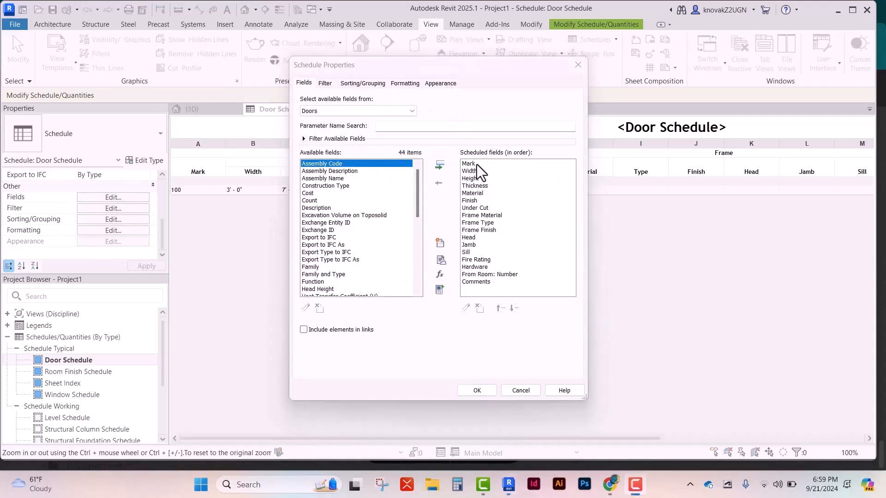
Remove the Material, Finish, Frame Finish, Frame Material and Under Cut fields from the Door Schedule.
click(482, 194)
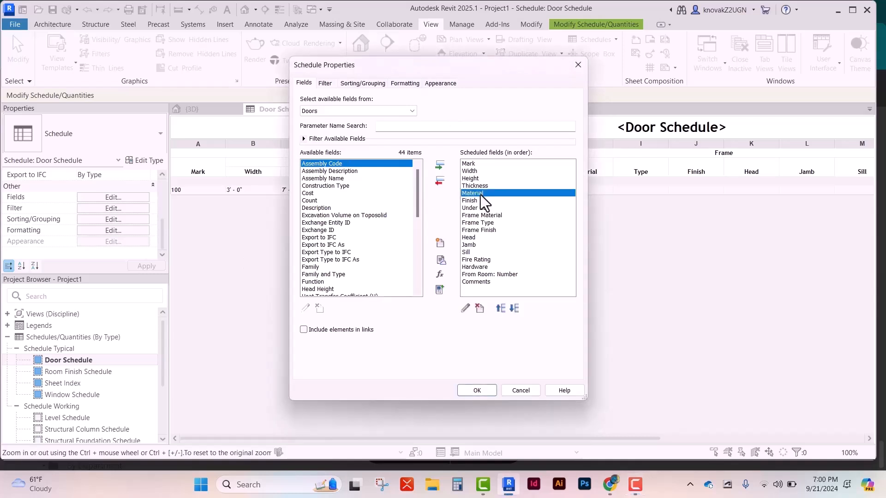
click(440, 181)
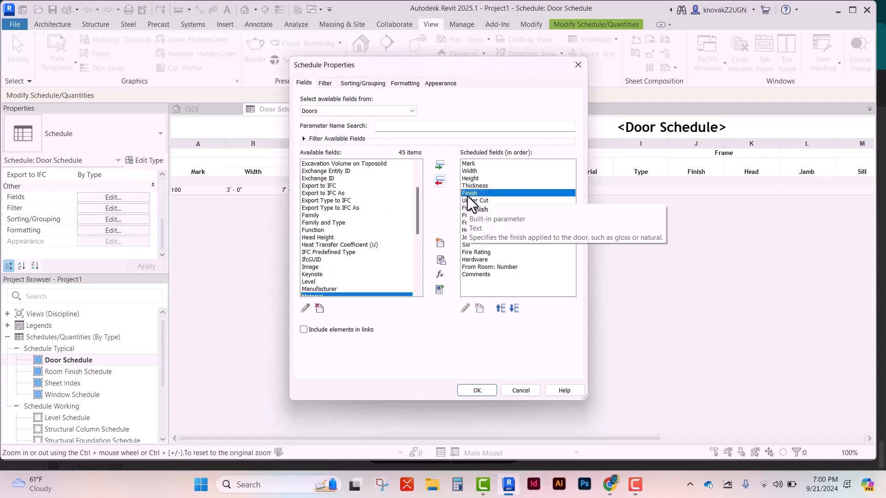
click(440, 181)
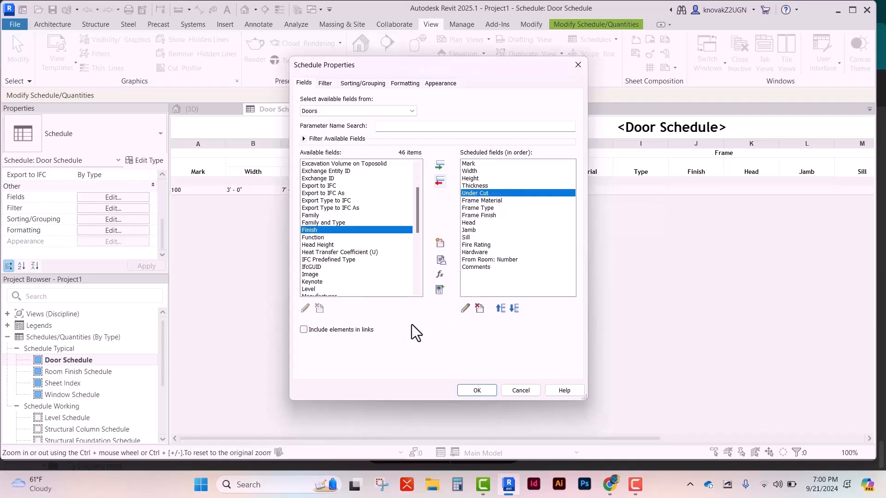
click(480, 216)
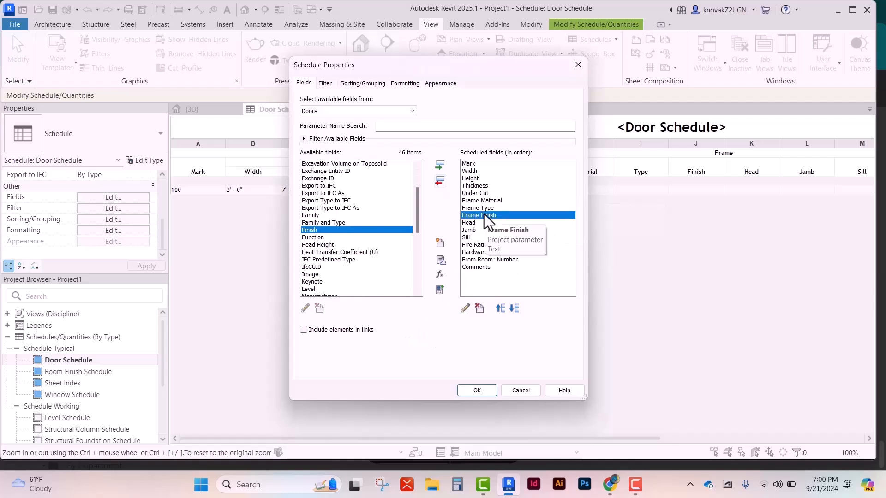
click(441, 181)
click(480, 200)
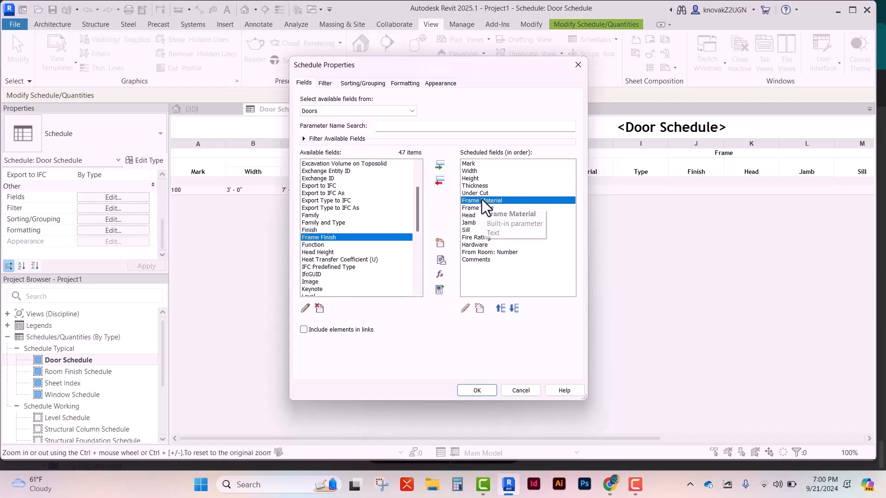
click(440, 181)
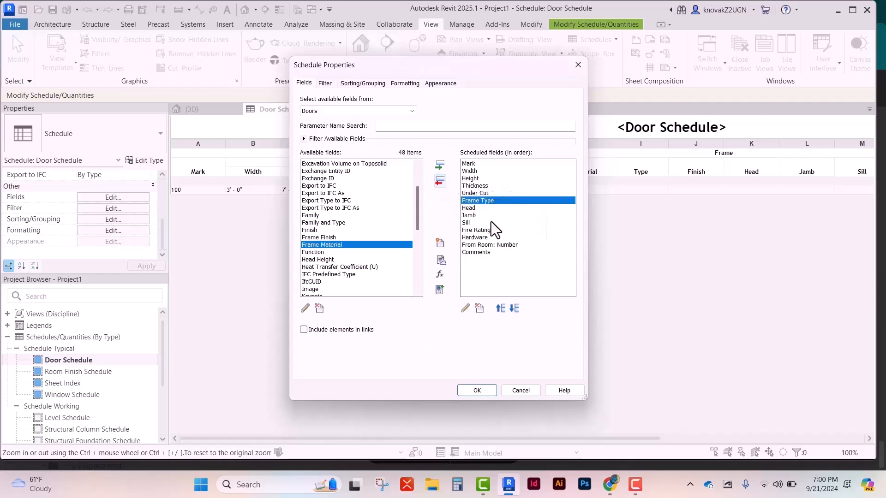
click(474, 193)
click(440, 181)
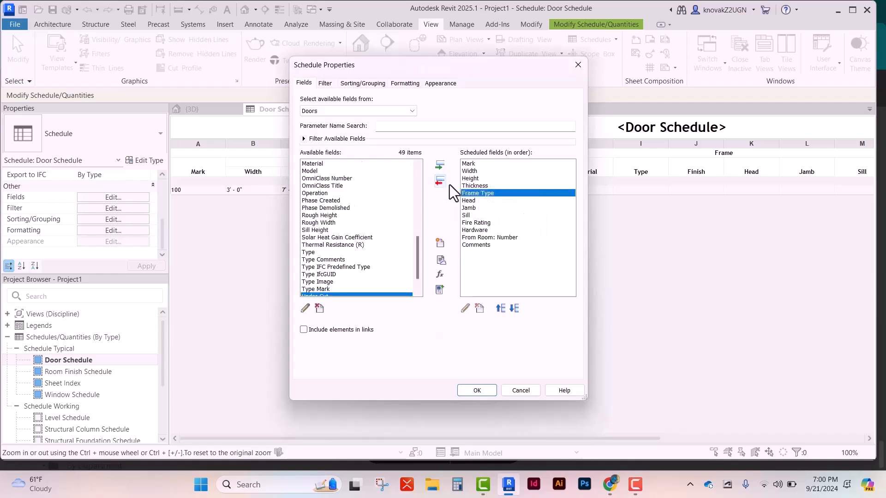
Remove the Head, Jamb, Sill, Comments and From Room: Number fields from the Door Schedule.
click(469, 200)
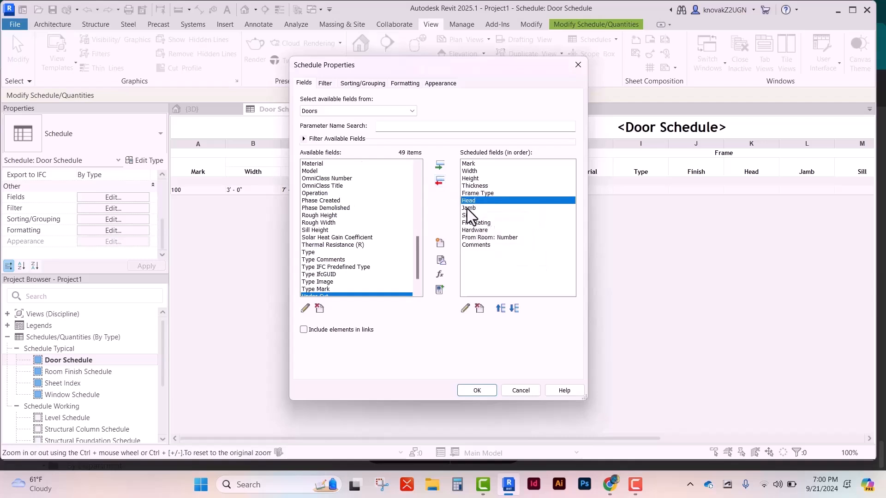
click(440, 181)
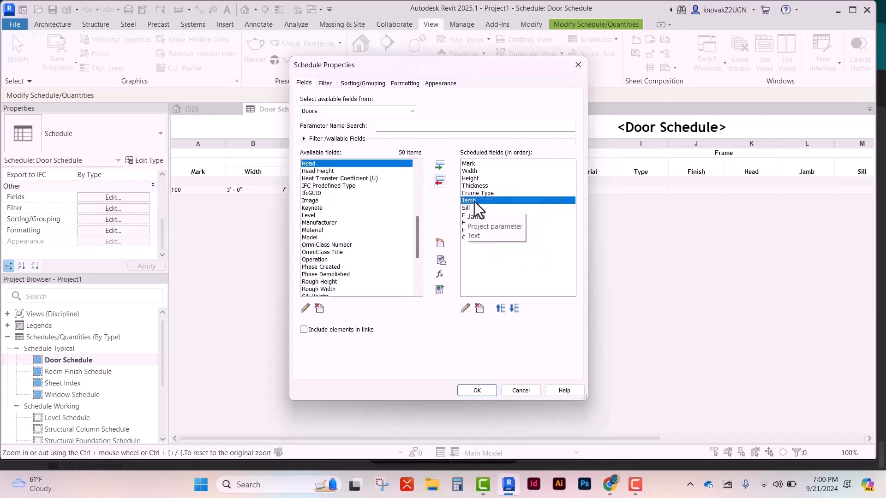
click(440, 181)
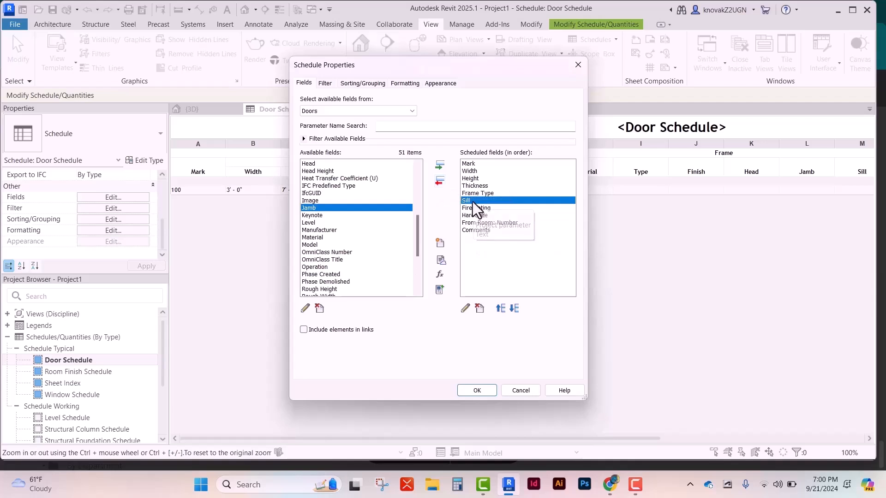
click(440, 181)
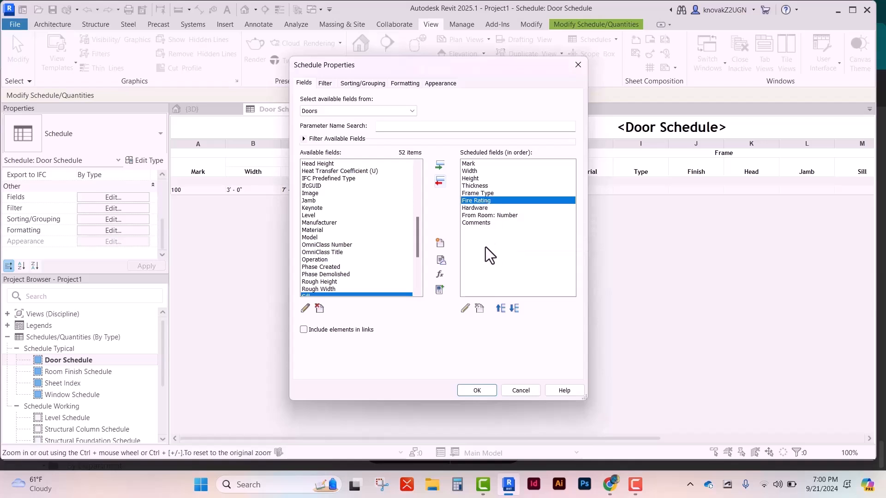
click(480, 223)
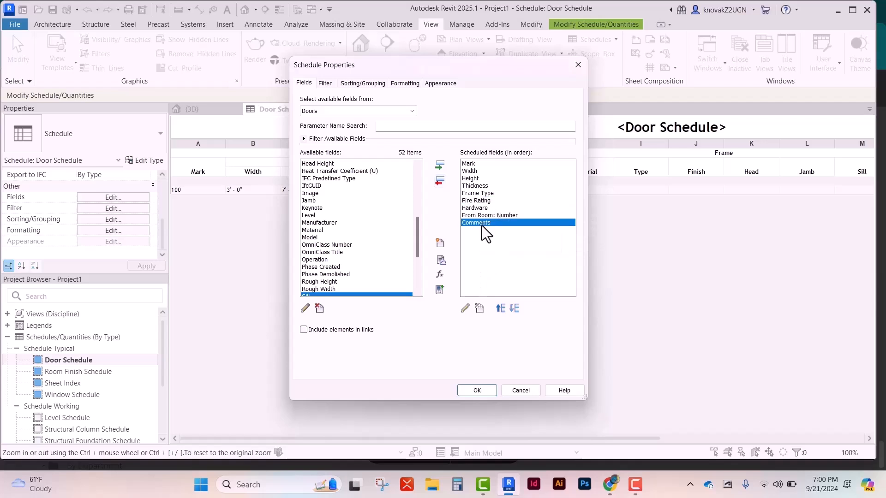
click(440, 181)
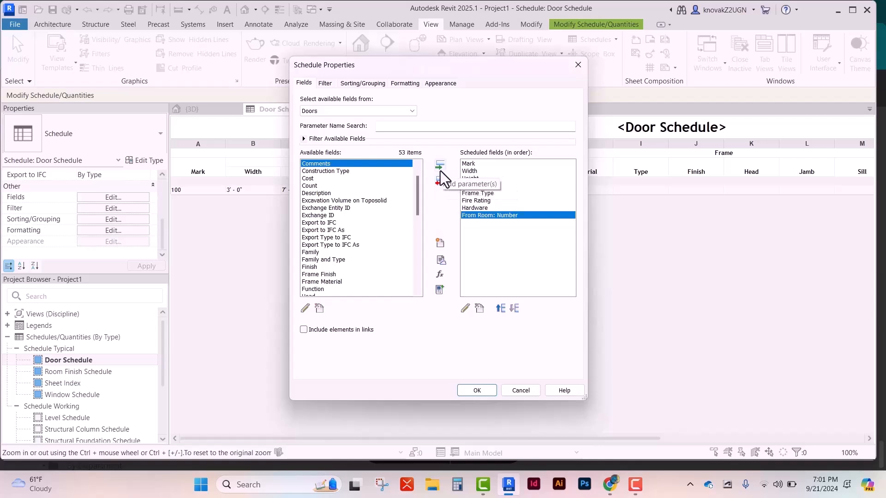
click(439, 181)
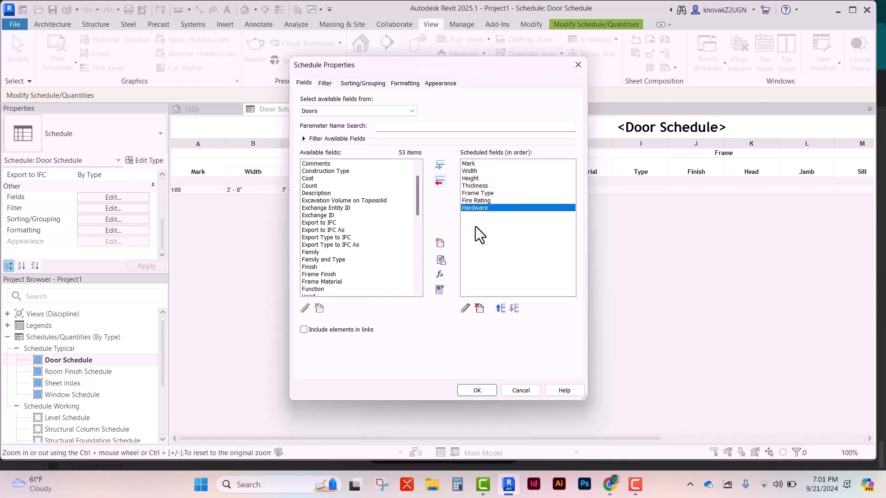
Replace the Frame Type field with Type, and make Type the first column of the Door Schedule.
click(472, 193)
click(440, 181)
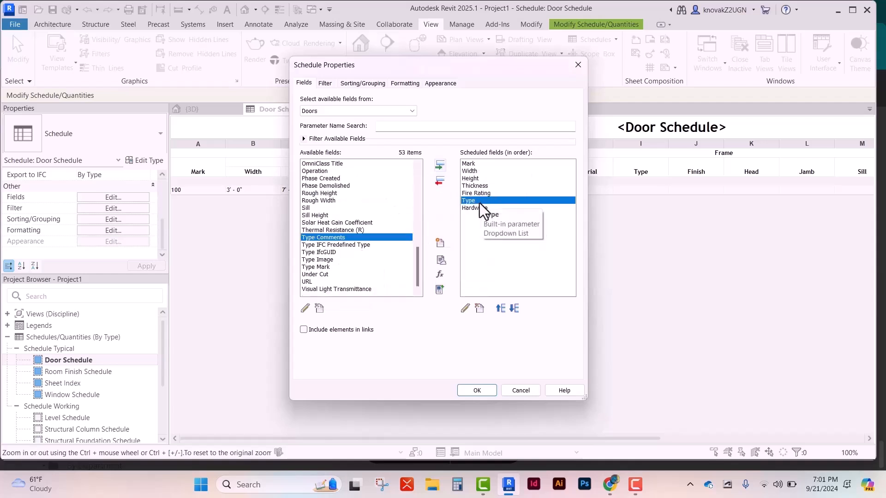
click(502, 309)
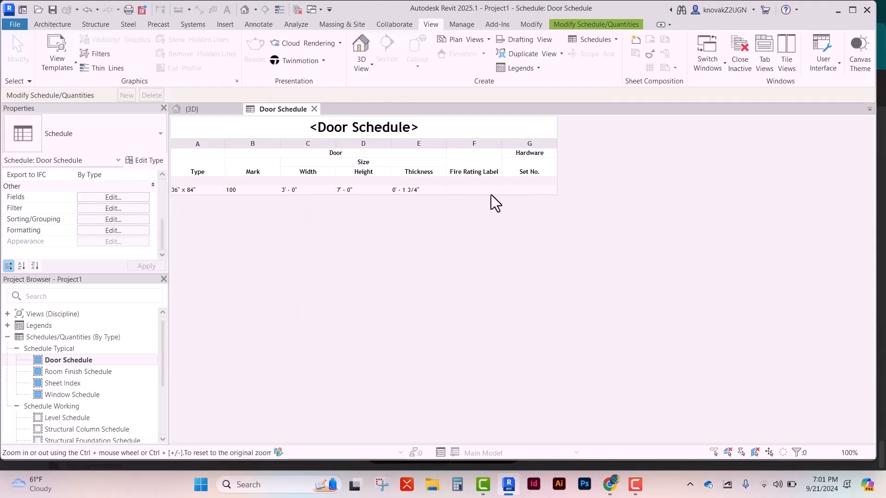
Filter the Door Schedule by Type equals 36" x 84", with a second condition using the same type and value.
click(130, 198)
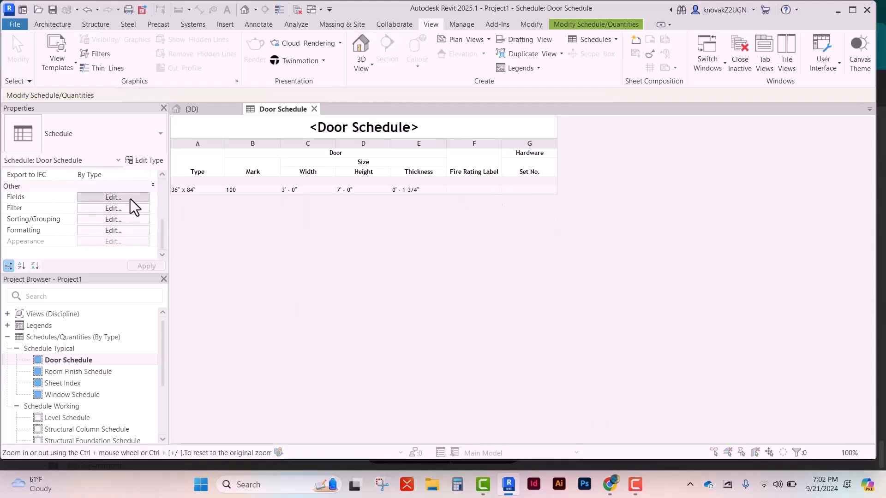
click(330, 82)
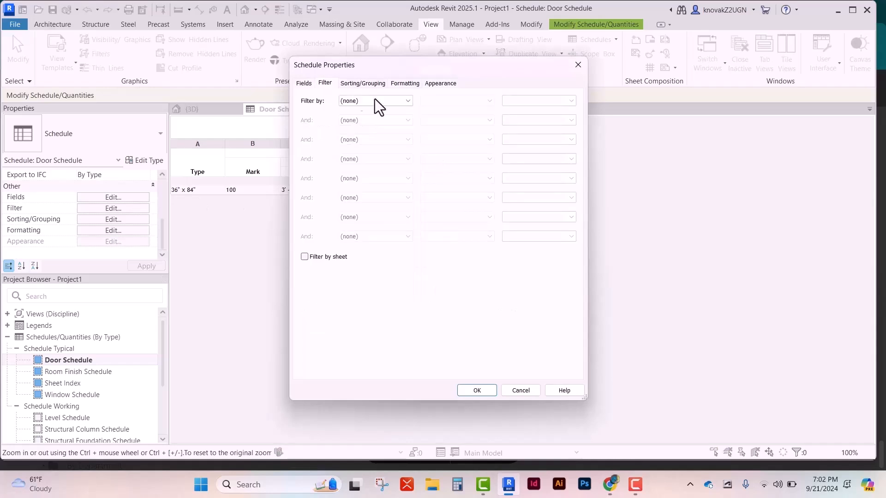
click(405, 102)
click(356, 121)
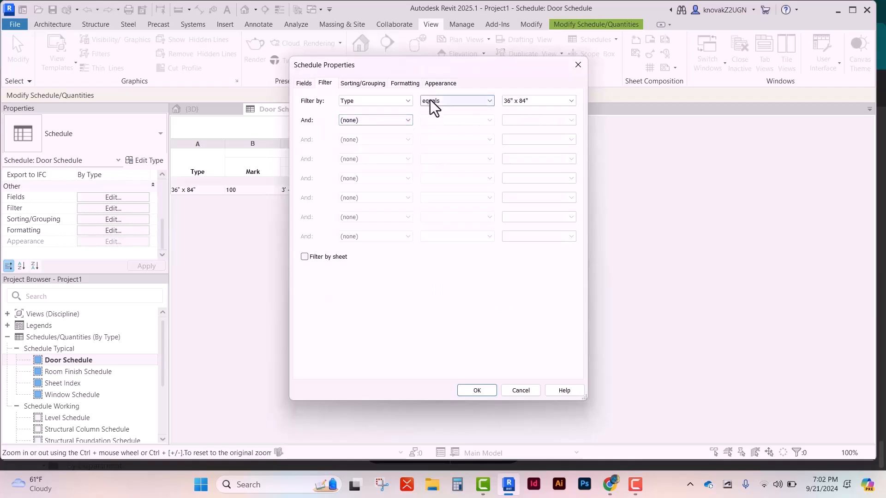
click(410, 122)
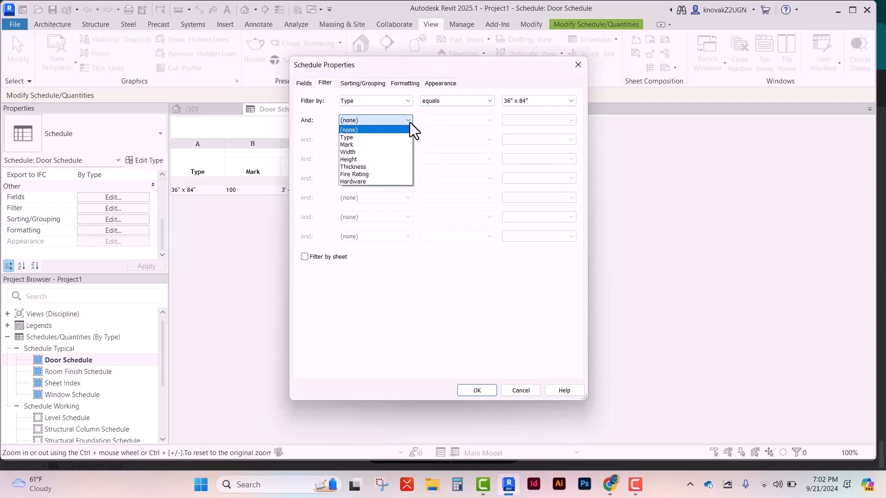
click(356, 137)
click(569, 121)
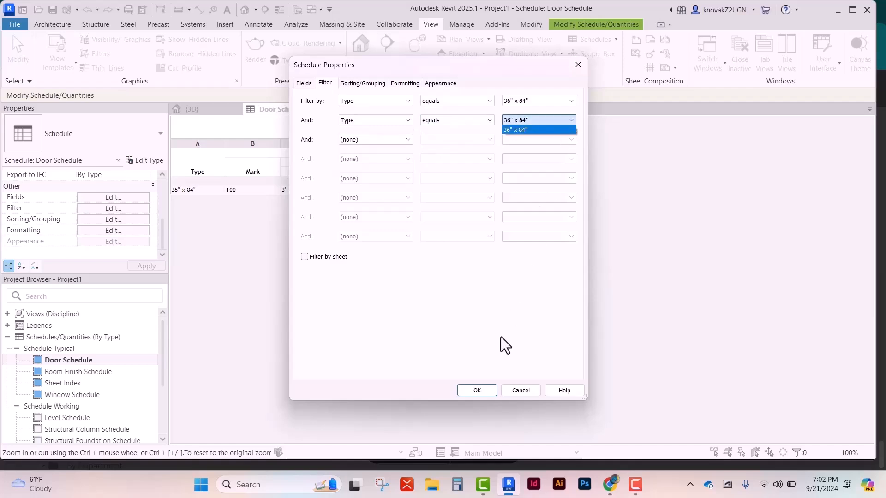
click(486, 394)
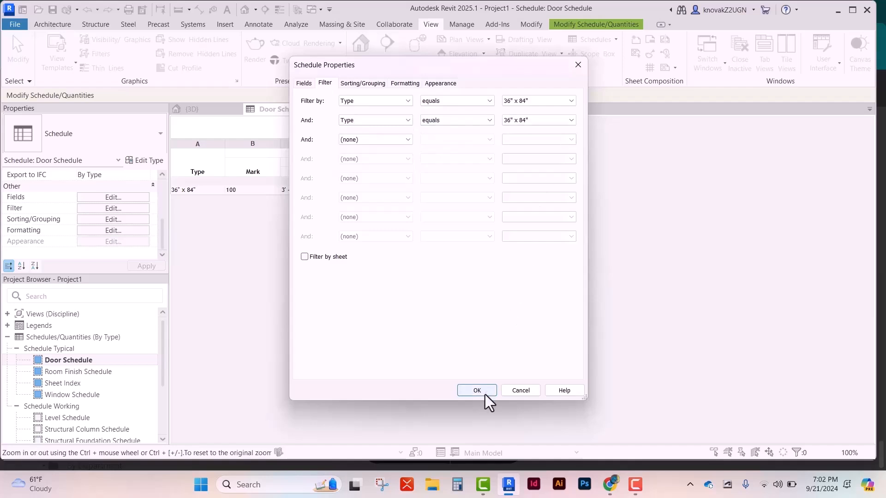
Sort the Door Schedule by Type in ascending order, and review its formatting and appearance options.
click(360, 83)
click(403, 104)
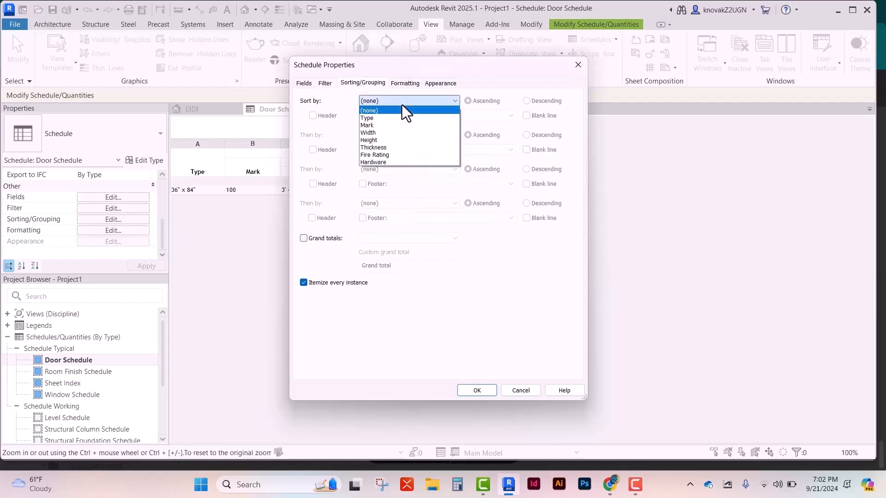
click(369, 119)
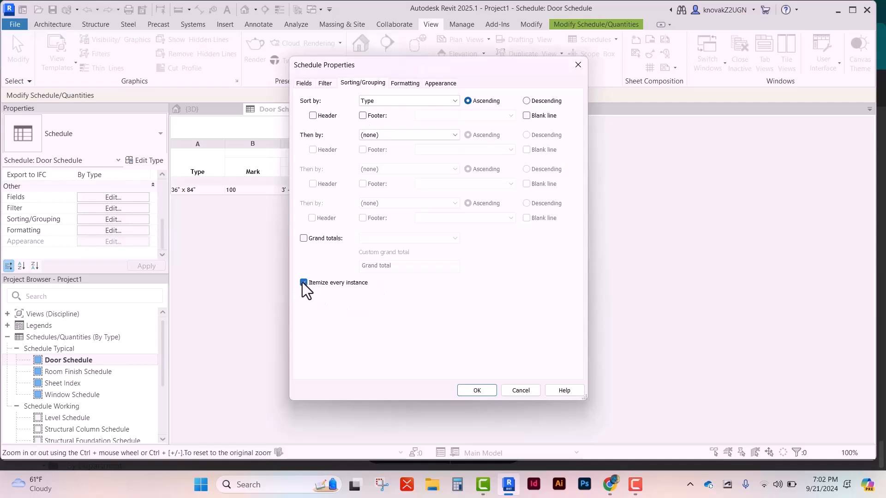
click(405, 83)
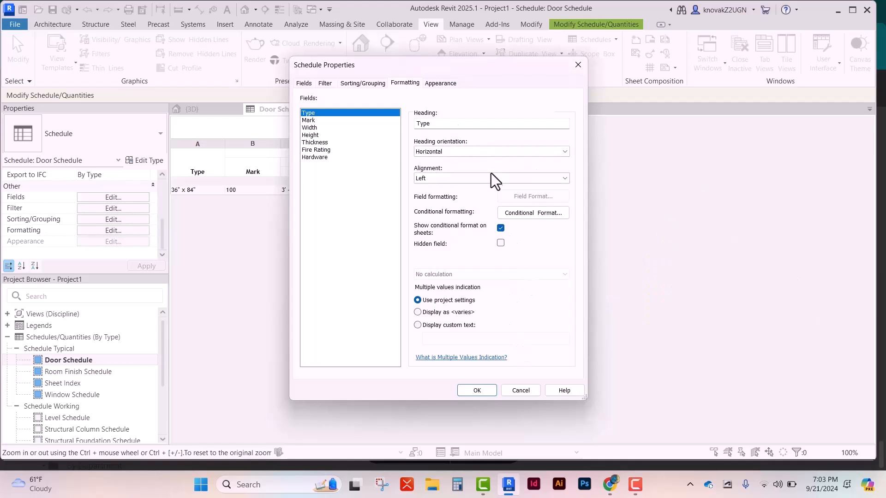
click(444, 84)
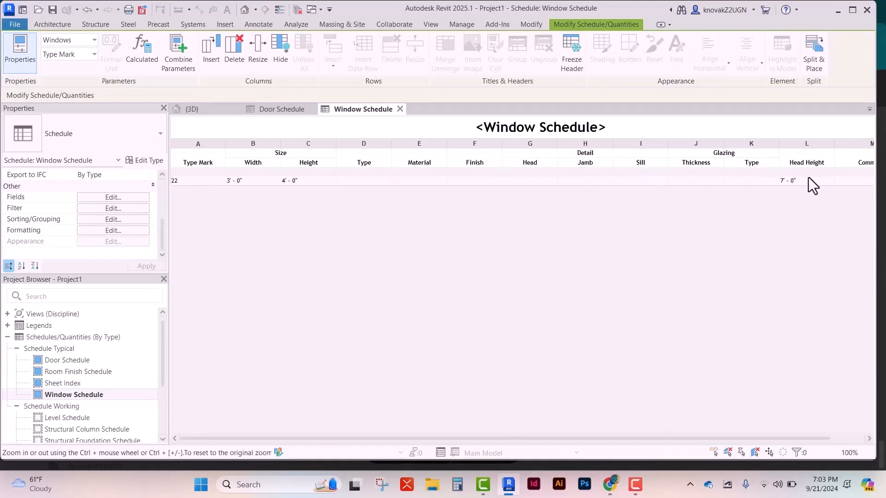
Remove the Material, Head, Jamb, Sill, Glazing Thickness, Finish and Comments fields from the Window Schedule, and bring up its sorting and grouping options.
click(99, 198)
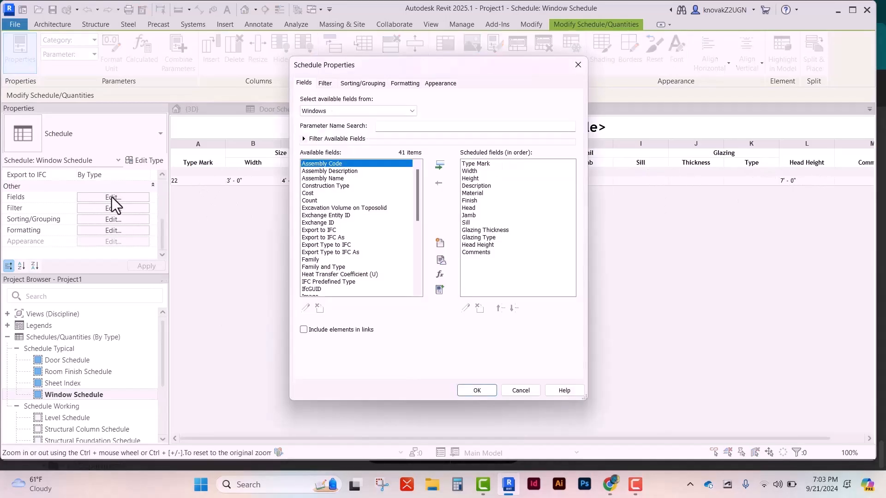
click(484, 164)
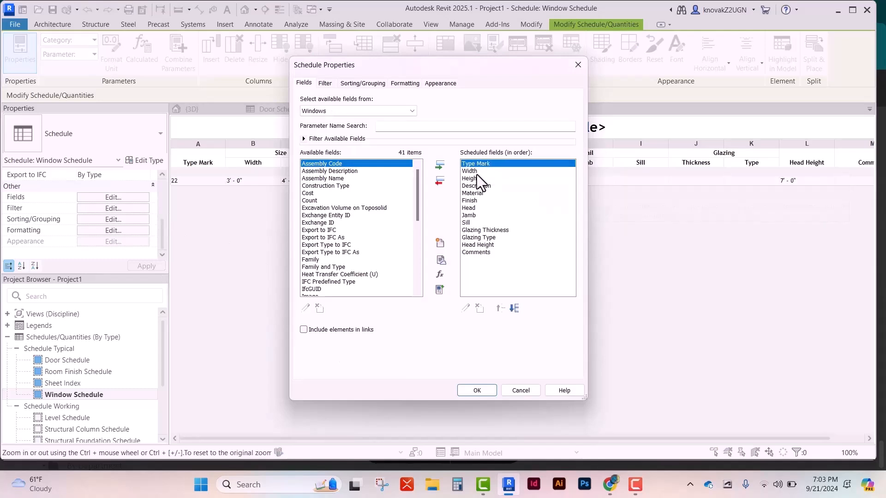
click(469, 193)
click(440, 182)
click(465, 200)
click(440, 182)
click(440, 182)
double_click(467, 200)
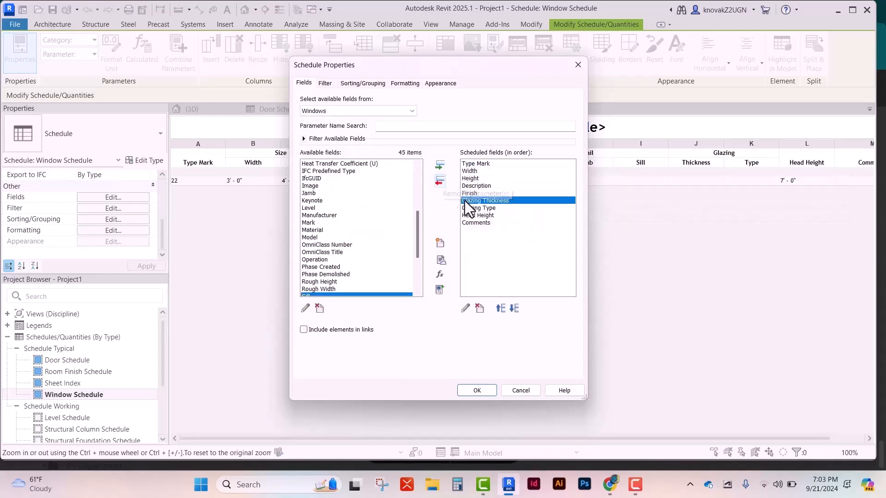
double_click(478, 200)
double_click(461, 193)
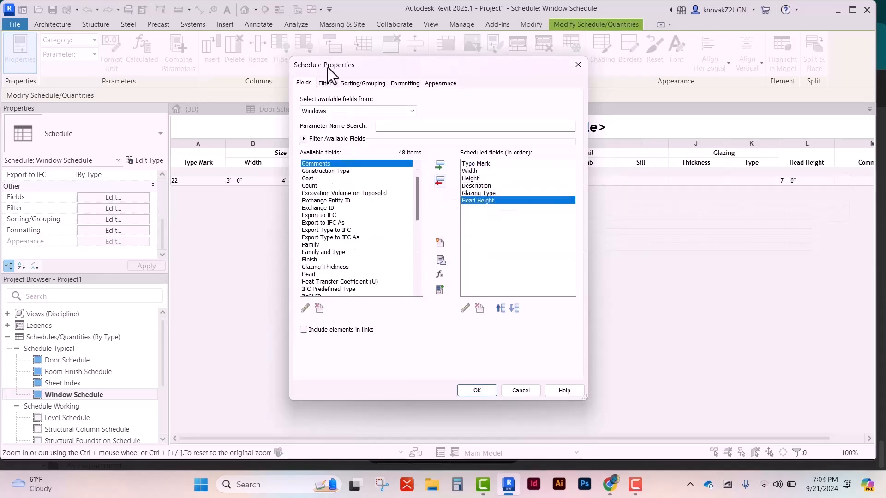
click(356, 84)
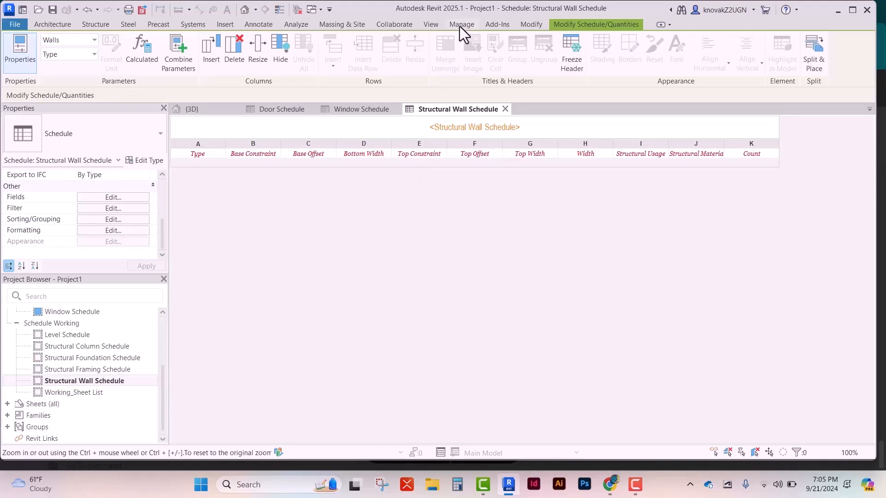
Create a new schedule of building components for the Walls category.
click(430, 26)
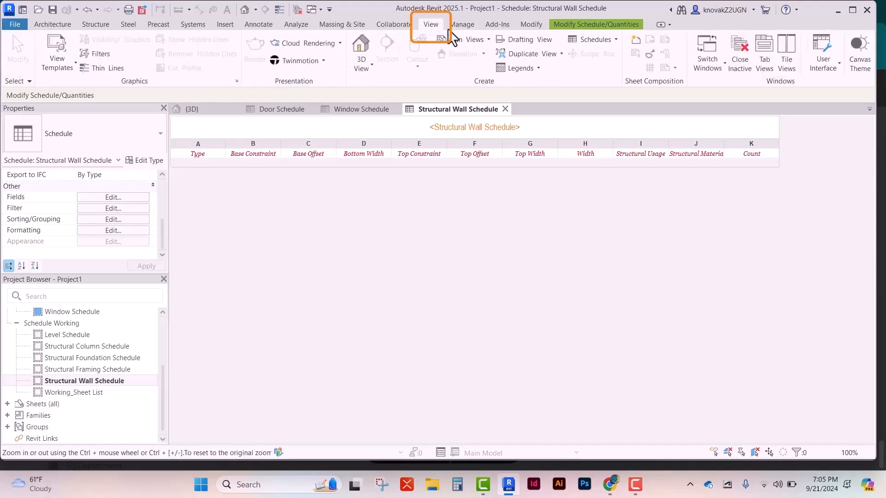
click(614, 38)
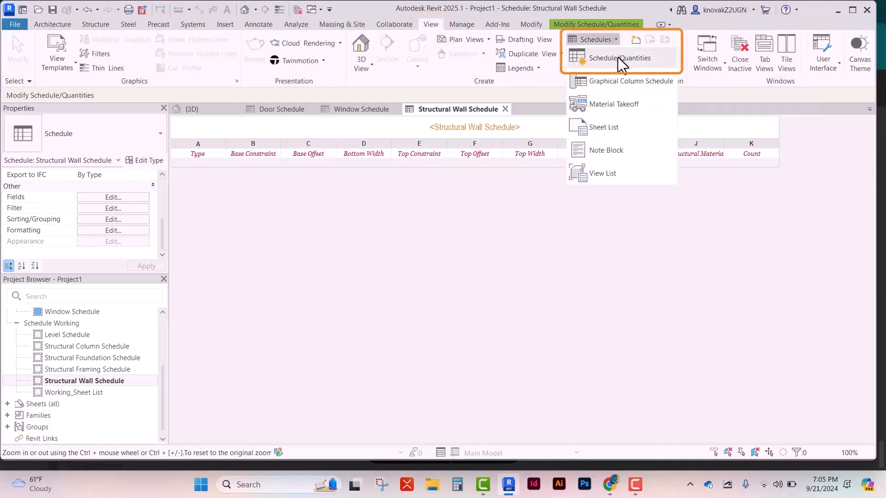
click(618, 58)
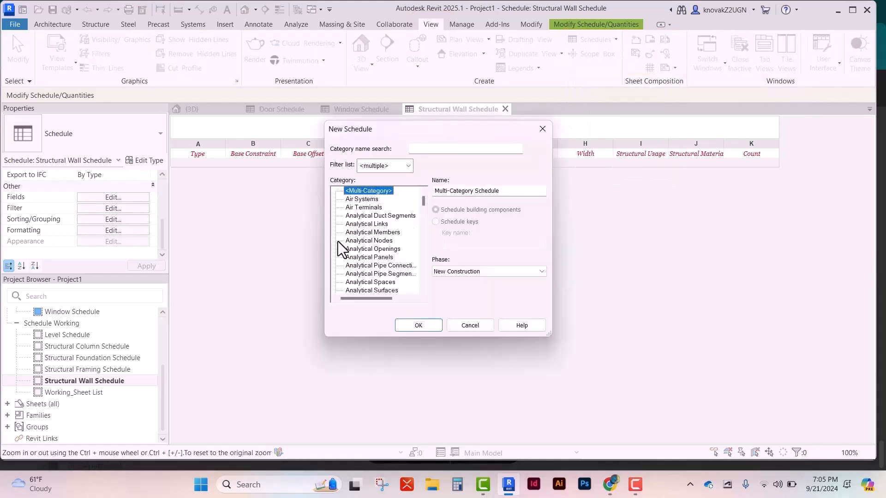
scroll(347, 259, down, 20)
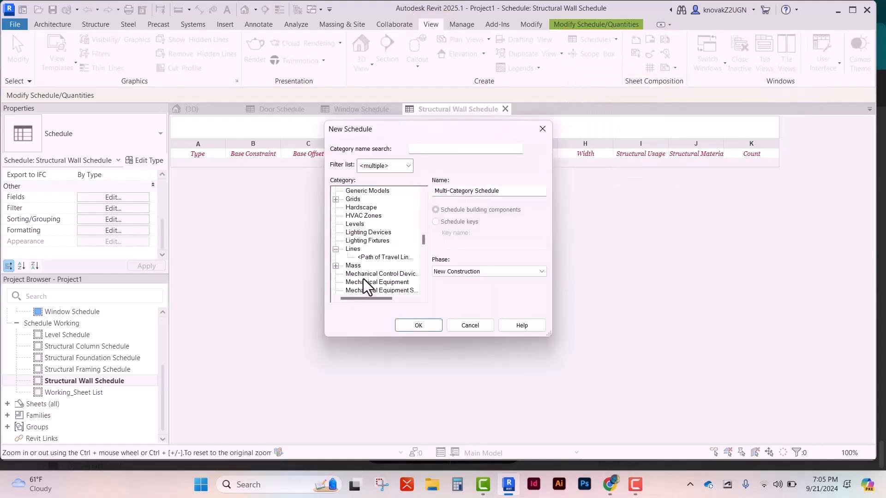
scroll(364, 279, down, 13)
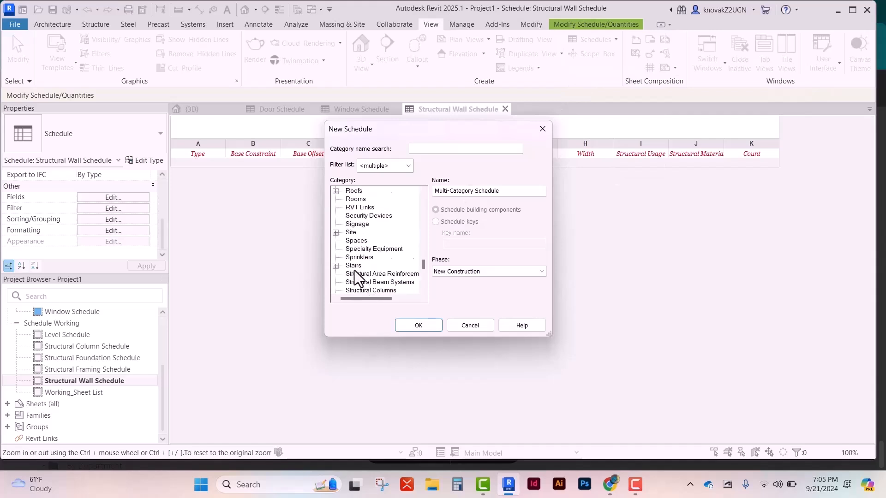
click(353, 266)
click(418, 326)
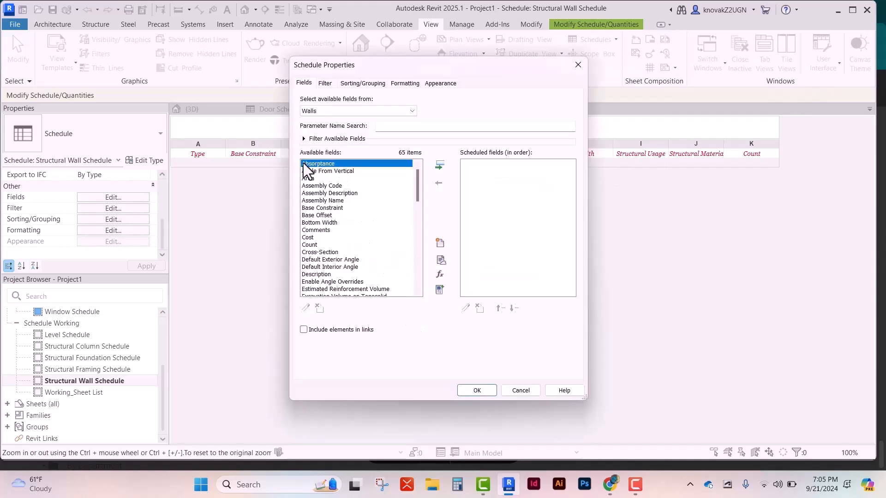
Add the Type, Width and Mark fields to the new wall schedule, in that order, and accept its properties.
scroll(328, 261, down, 11)
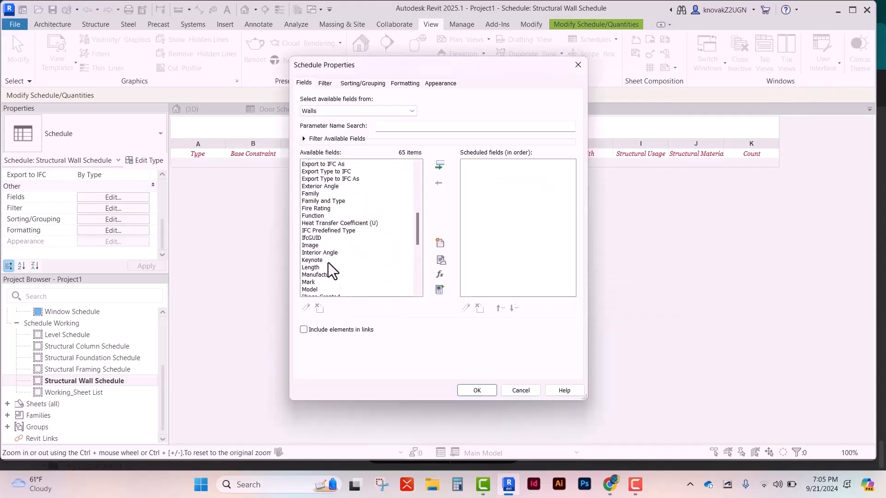
scroll(329, 262, down, 3)
double_click(319, 215)
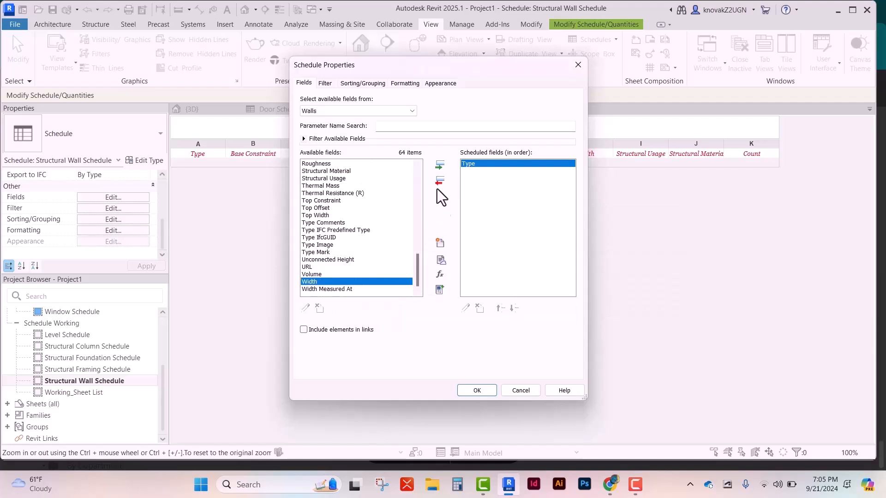
click(440, 167)
scroll(324, 205, up, 4)
click(323, 200)
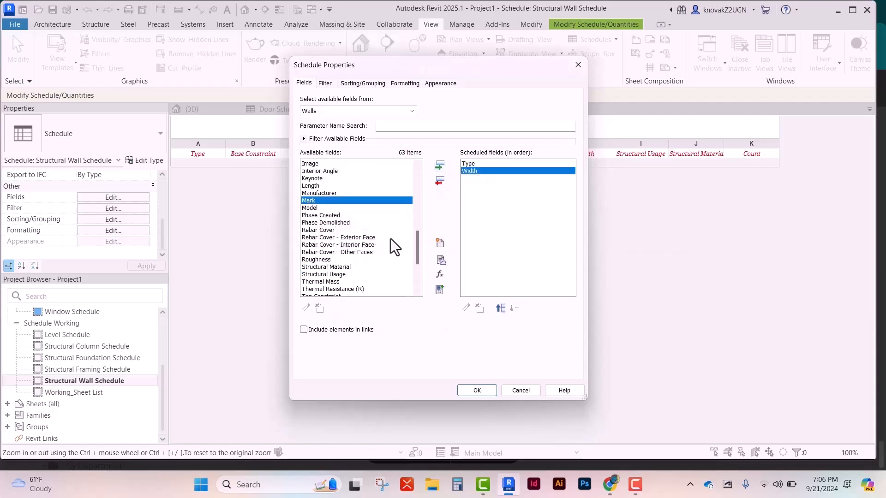
double_click(372, 203)
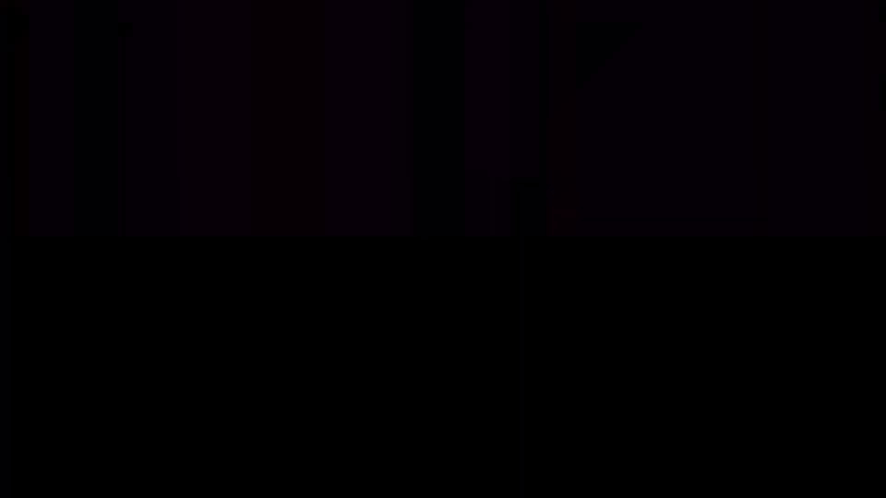
scroll(320, 286, down, 4)
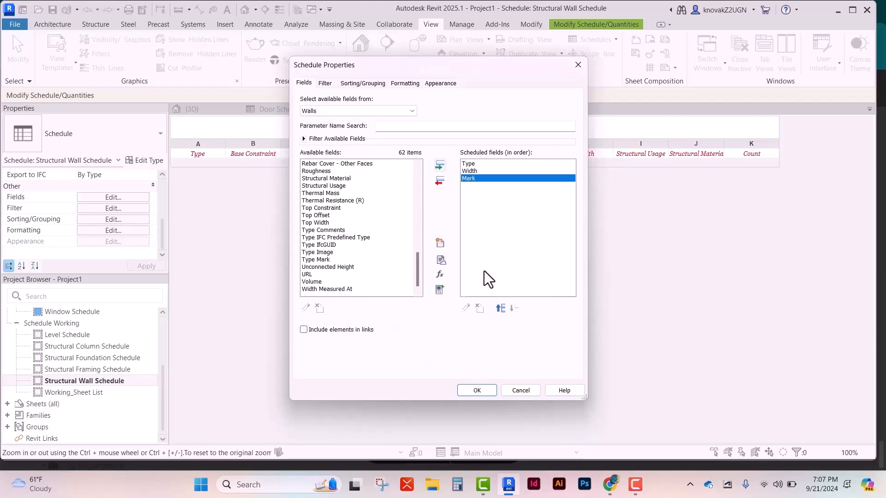
click(486, 393)
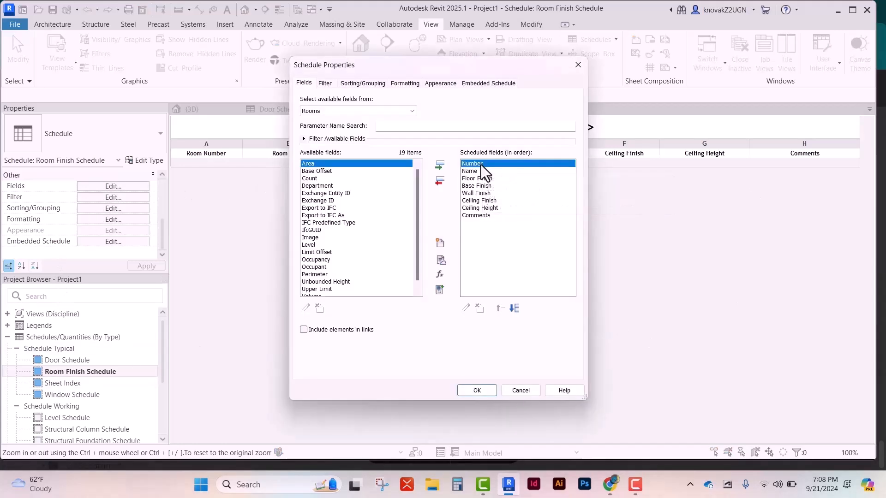
Remove the Ceiling Height and Comments fields from the Room Finish Schedule.
click(476, 172)
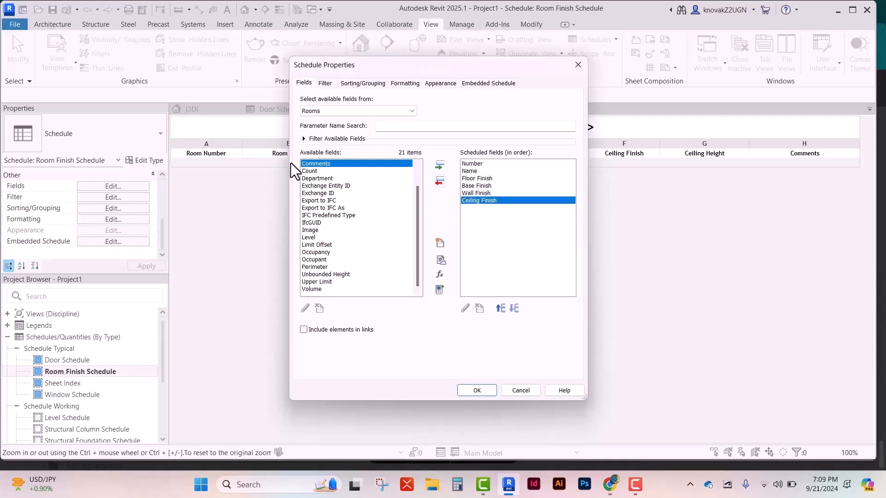
click(309, 240)
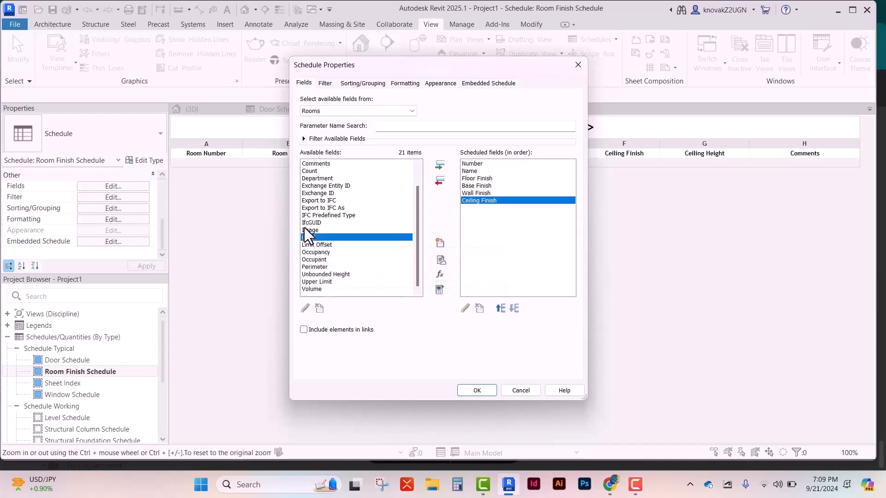
click(310, 178)
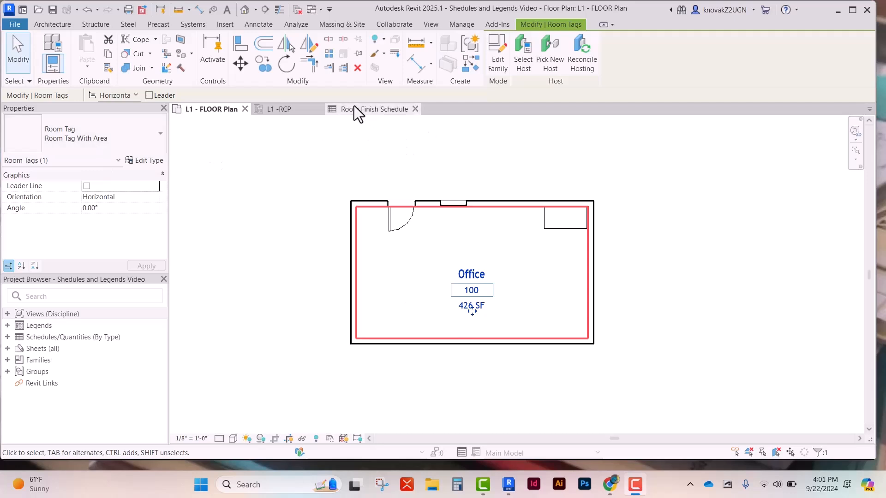
Create a new annotation family from the Room Tag template.
click(10, 10)
click(15, 24)
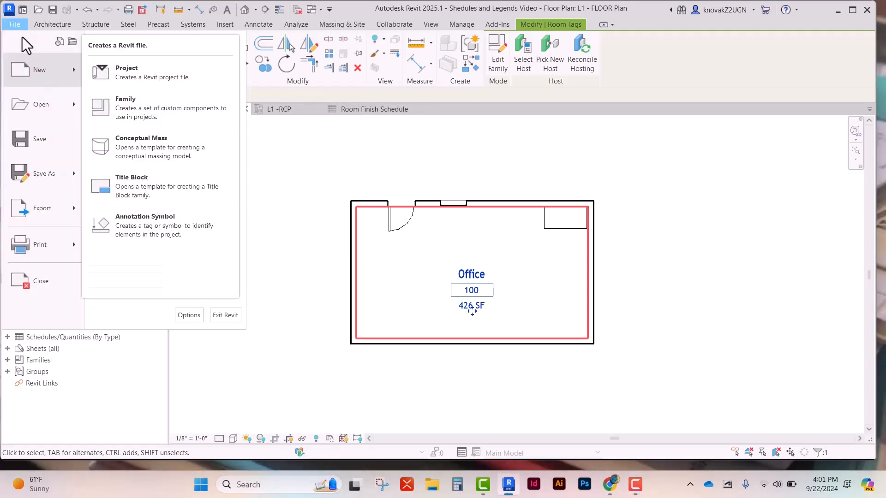
mouse_move(35, 72)
click(134, 112)
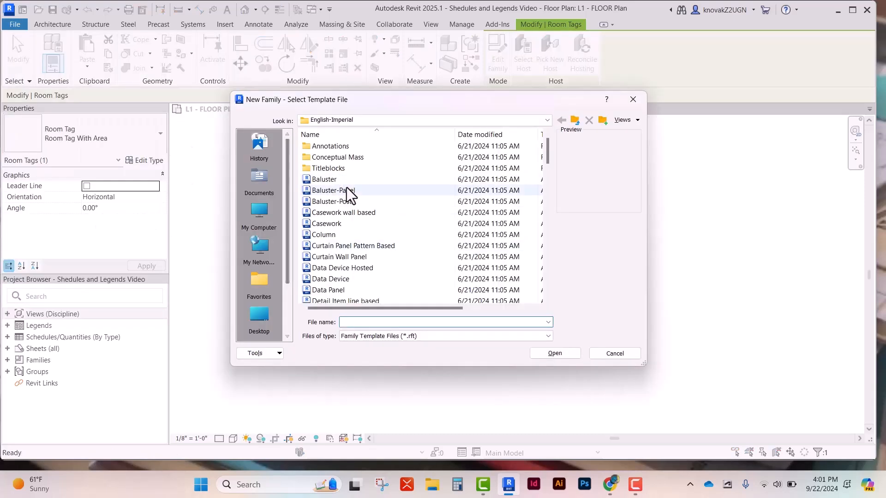
double_click(349, 145)
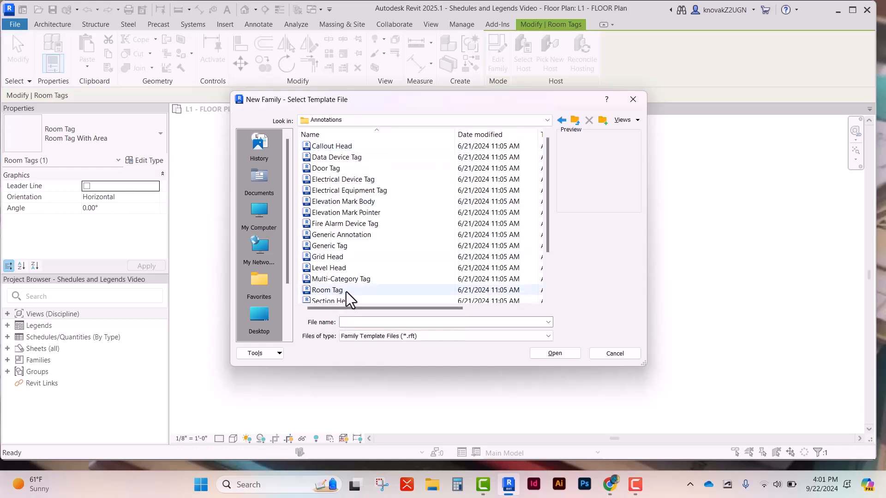
double_click(329, 290)
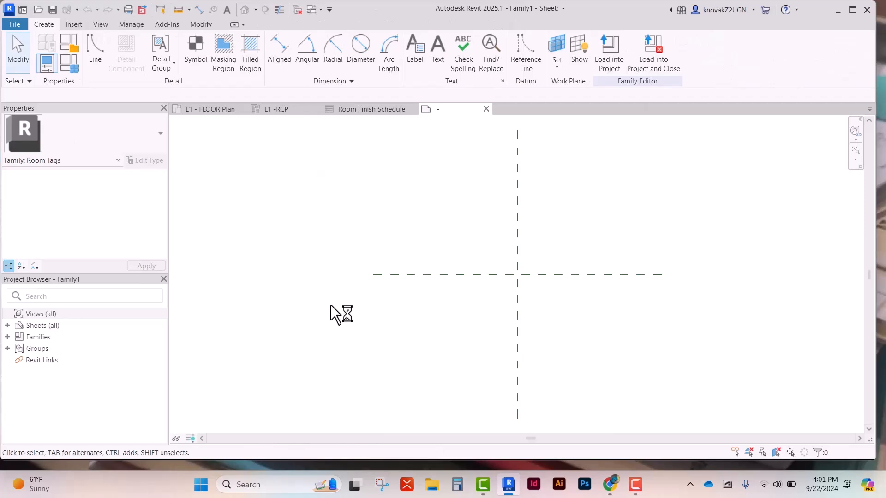
Place a left-aligned label close to the intersection of the reference planes in the room tag family.
click(417, 44)
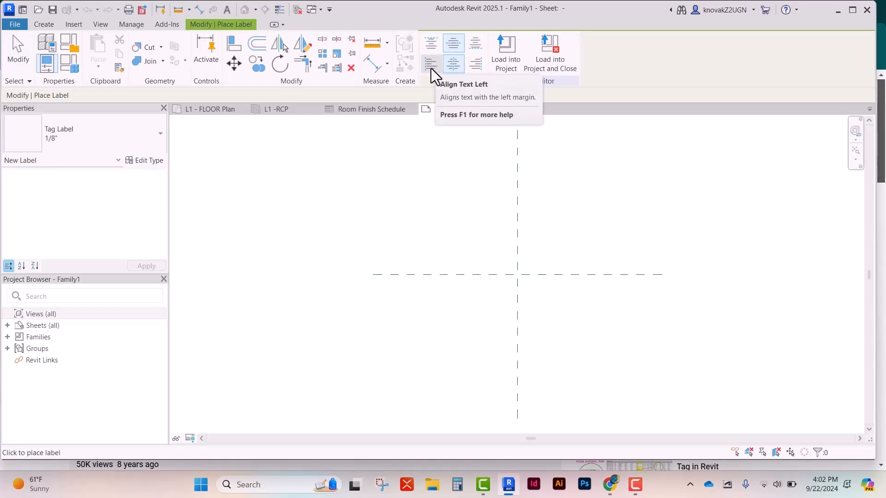
click(431, 68)
click(481, 269)
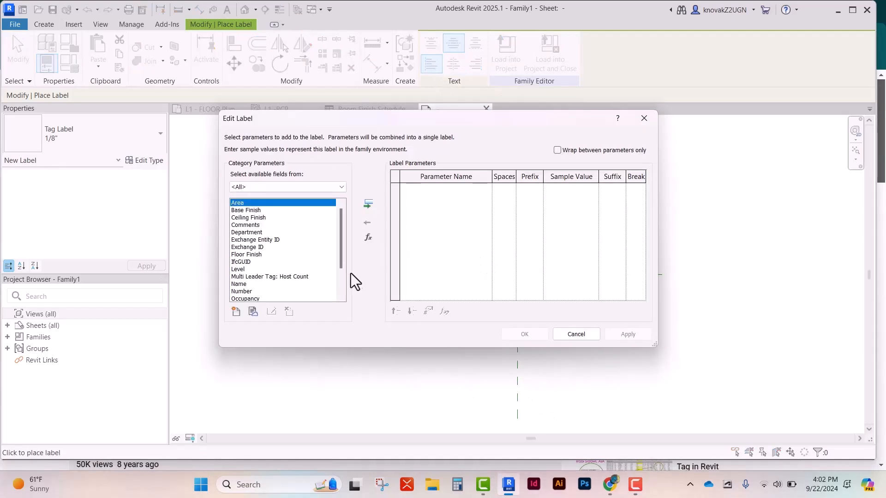
Add the Name, Number, Area, Wall Finish, Floor Finish, Ceiling Finish and Base Finish parameters to the label.
click(317, 284)
click(369, 205)
click(371, 207)
click(283, 203)
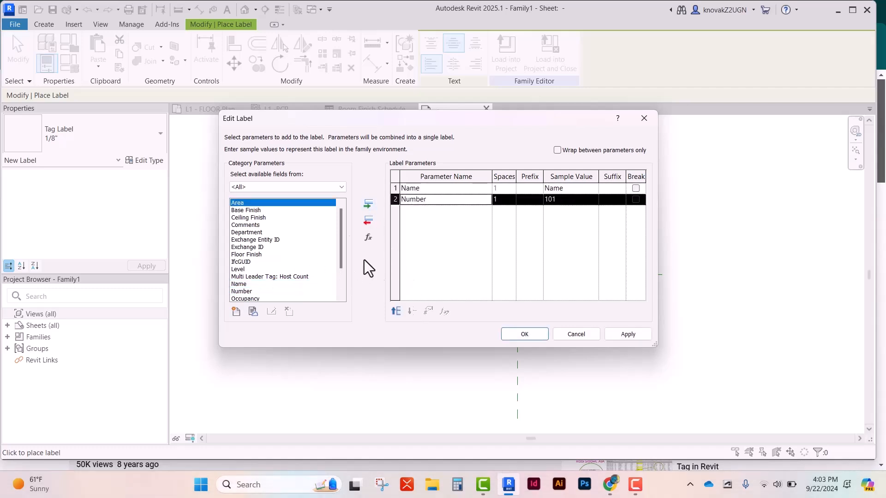
click(369, 205)
scroll(296, 258, down, 2)
click(292, 292)
click(369, 204)
click(246, 217)
click(368, 204)
scroll(249, 231, up, 2)
click(249, 217)
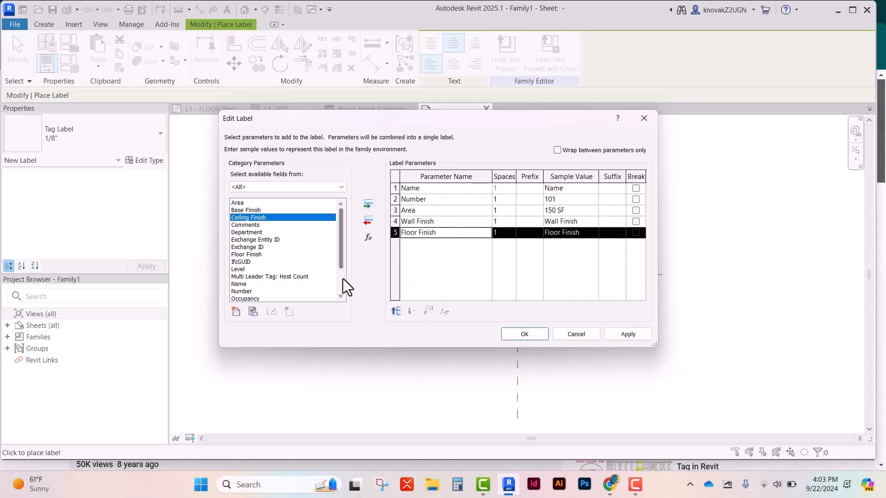
click(368, 204)
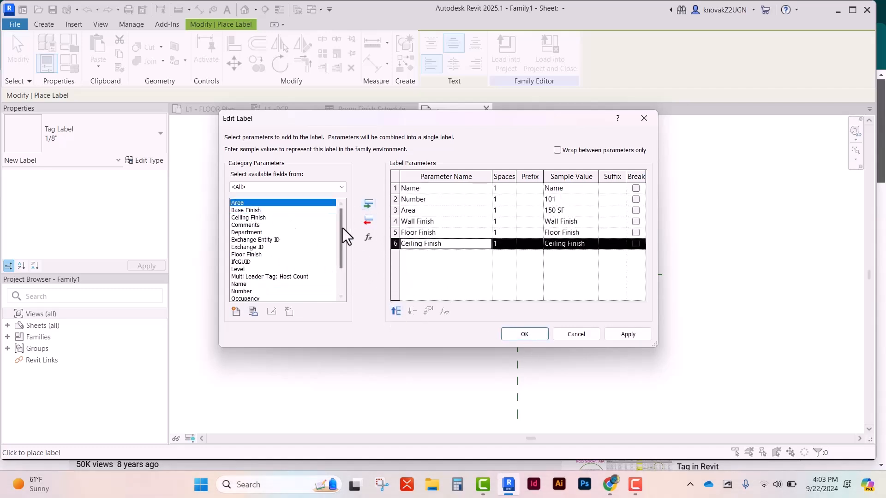
click(369, 205)
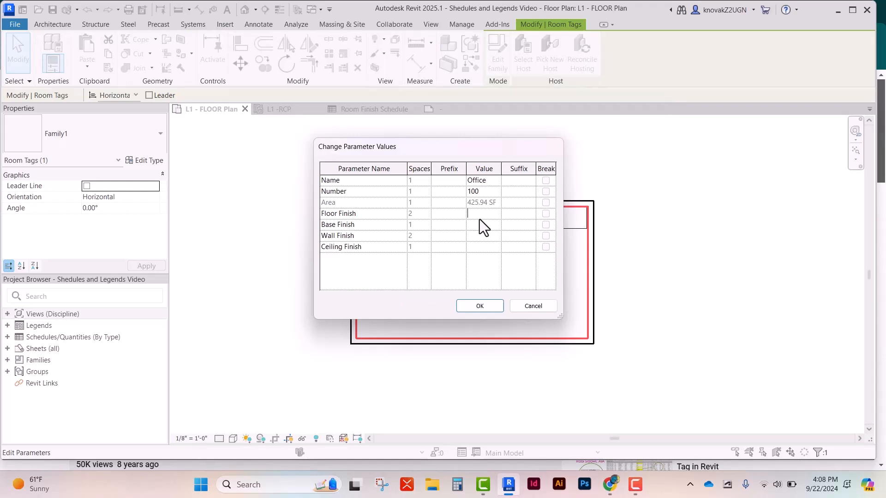
Set Office 100's finishes through its room tag: floor Concrete, base Vinyl, wall Paint and ceiling Paint.
key(Caps_Lock)
text(C)
key(Caps_Lock)
key(Caps_Lock)
text(V)
key(Caps_Lock)
text(in)
key(Caps_Lock)
text(P)
key(Caps_Lock)
text(aint)
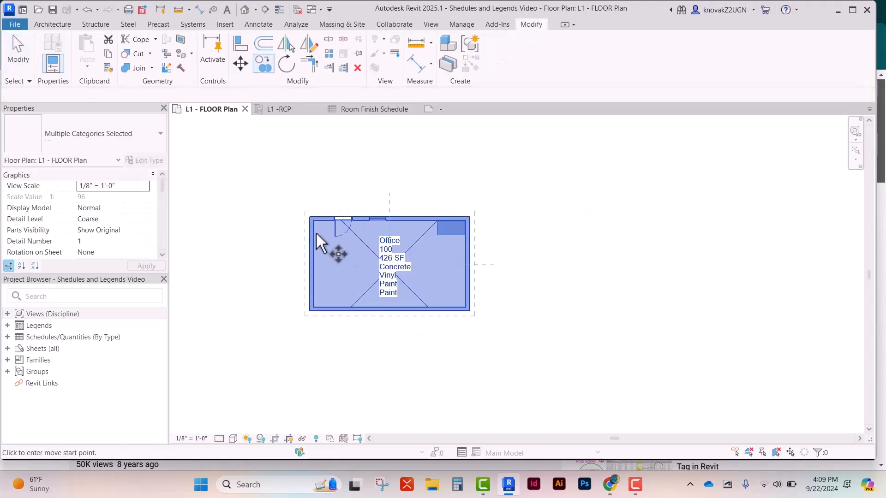
Copy the office with its walls, door and window beside the original, and delete the room tag from the copy.
key(c)
key(o)
click(315, 215)
click(512, 215)
click(587, 280)
key(Delete)
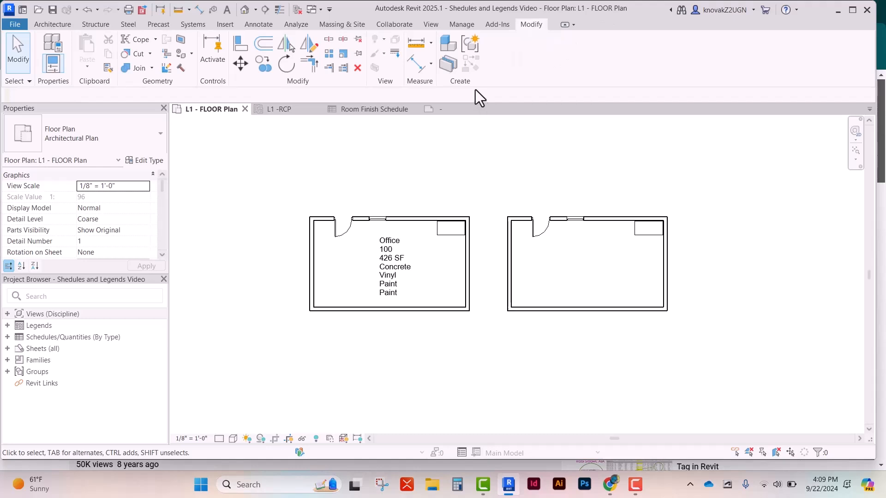
Tag the copied office and set its floor finish and ceiling finish to Tile.
click(52, 24)
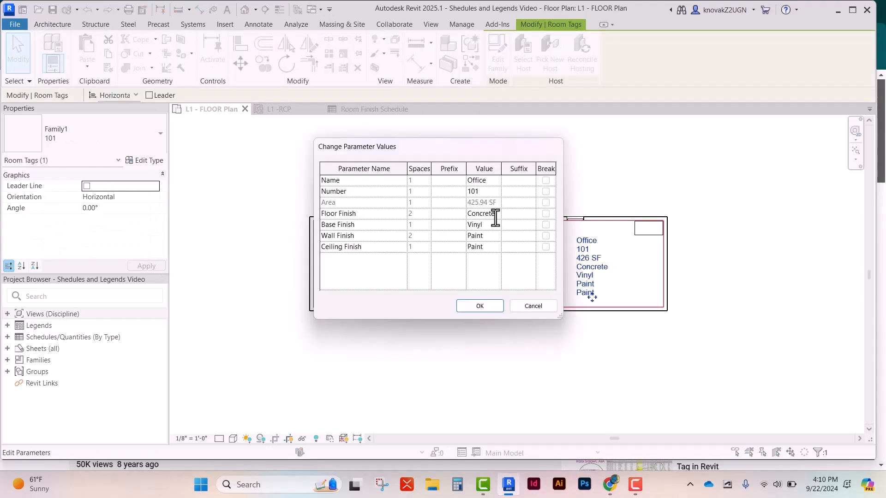
click(495, 215)
key(Caps_Lock)
text(Tile)
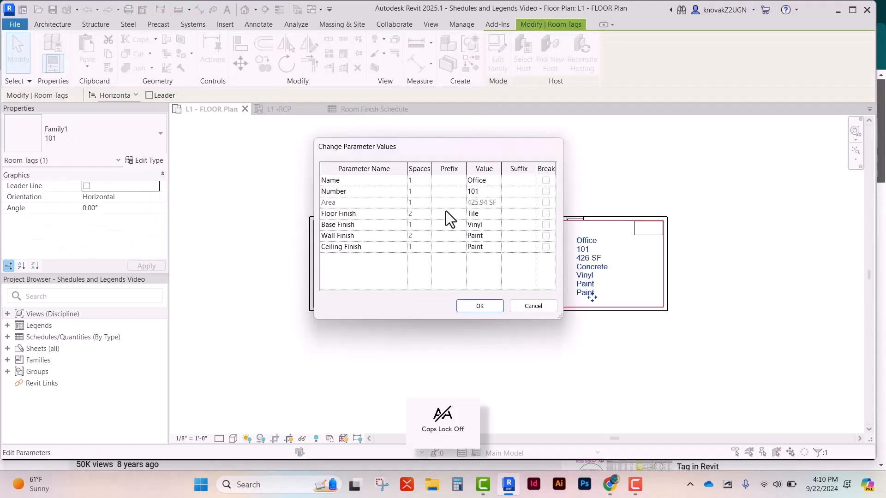
click(491, 248)
text(Til)
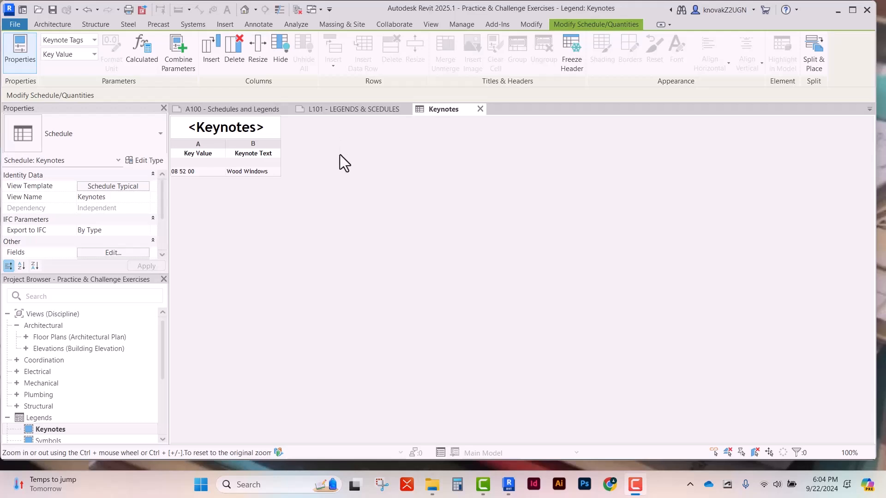
Create a keynote legend with the default name and the Key Value and Keynote Text fields.
click(429, 25)
click(534, 68)
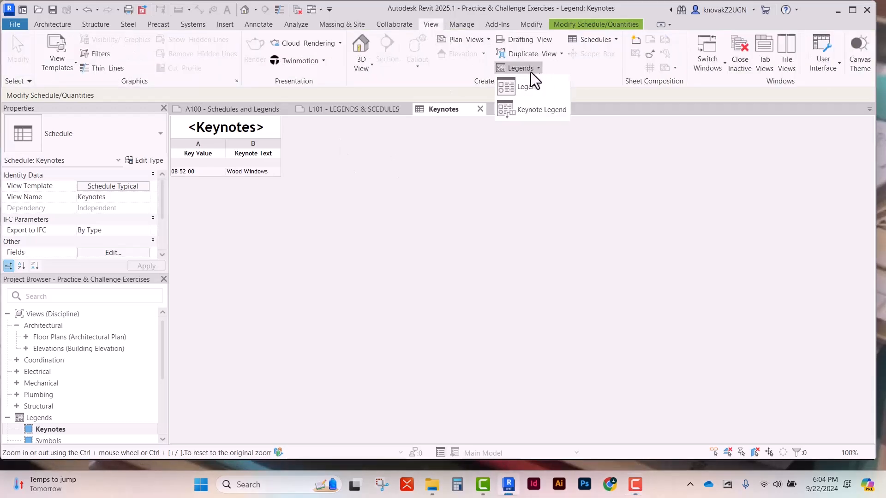
click(541, 110)
key(Return)
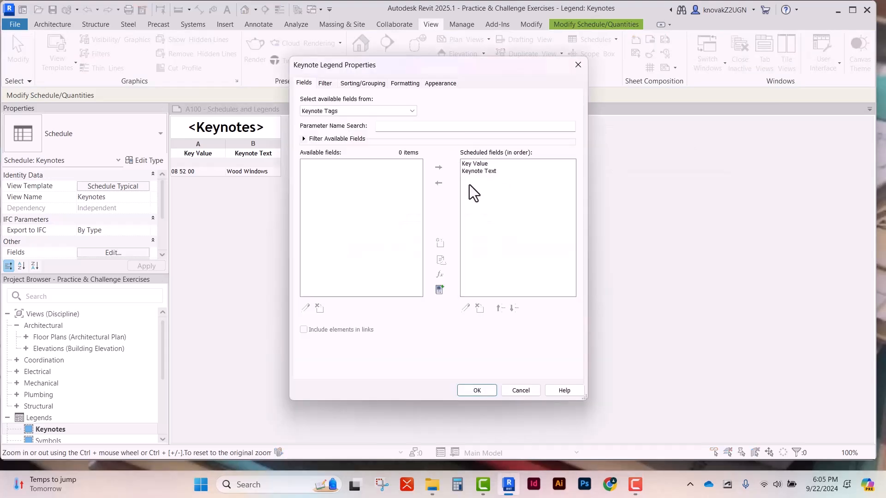
key(Return)
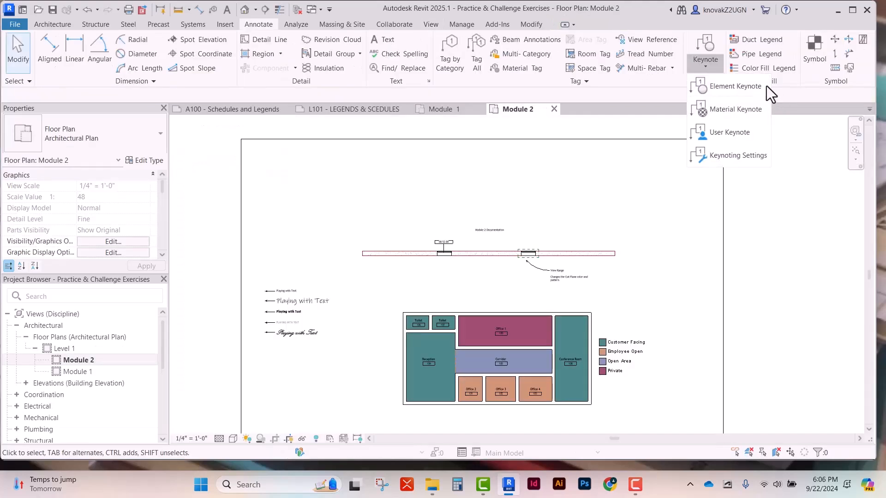
click(728, 92)
scroll(450, 256, up, 5)
scroll(449, 257, up, 4)
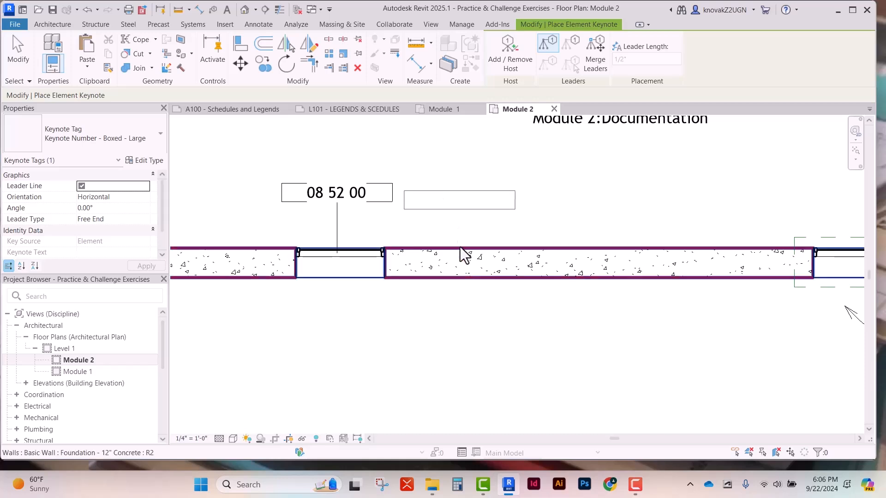
click(18, 51)
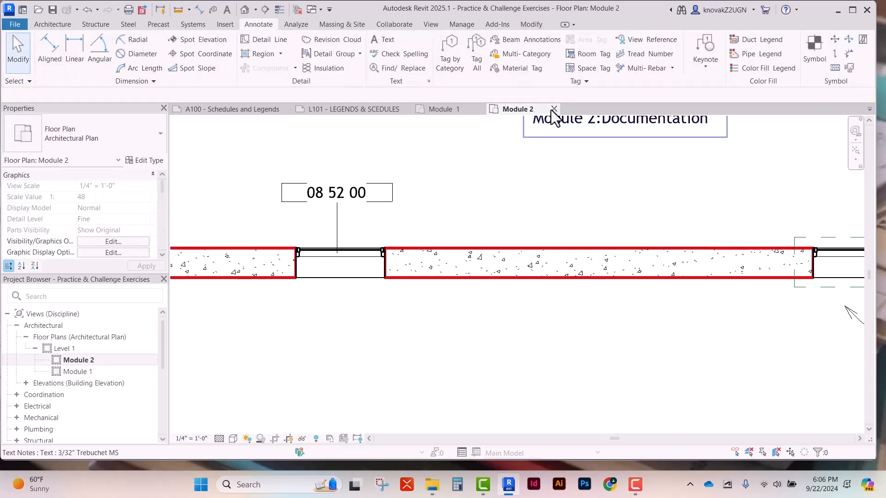
Close the Module 2 and Module 1 floor plan views.
click(555, 109)
click(480, 109)
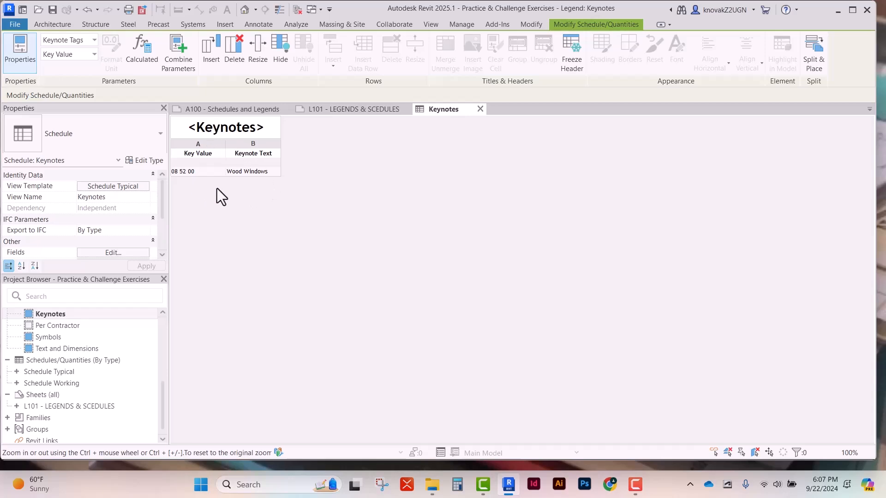
Examine the revision schedule in the title block of sheet L101 - LEGENDS & SCEDULES.
click(341, 111)
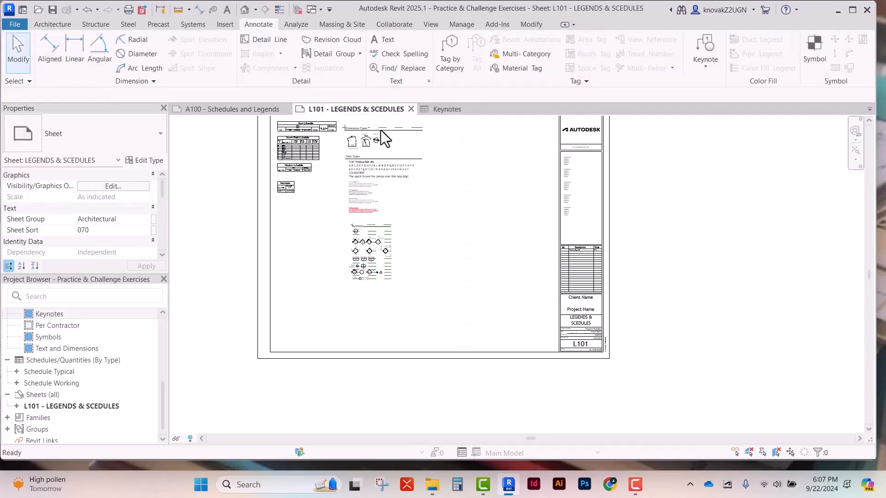
scroll(280, 188, up, 6)
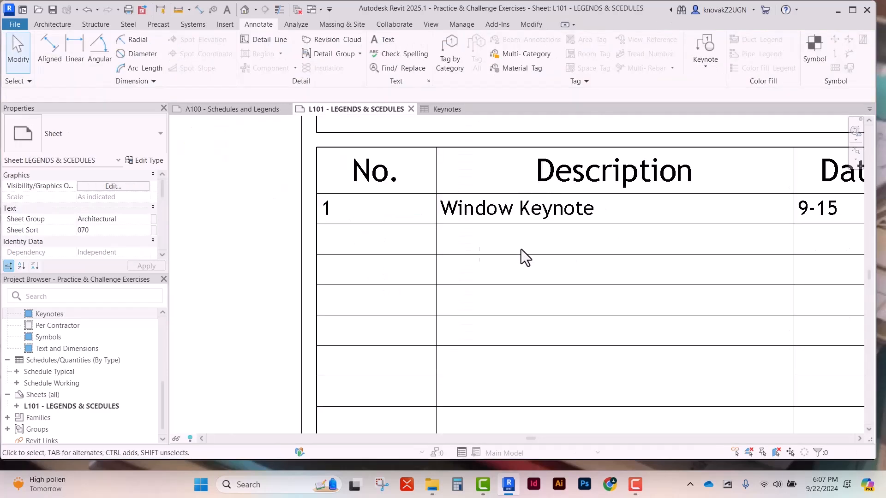
scroll(665, 233, down, 3)
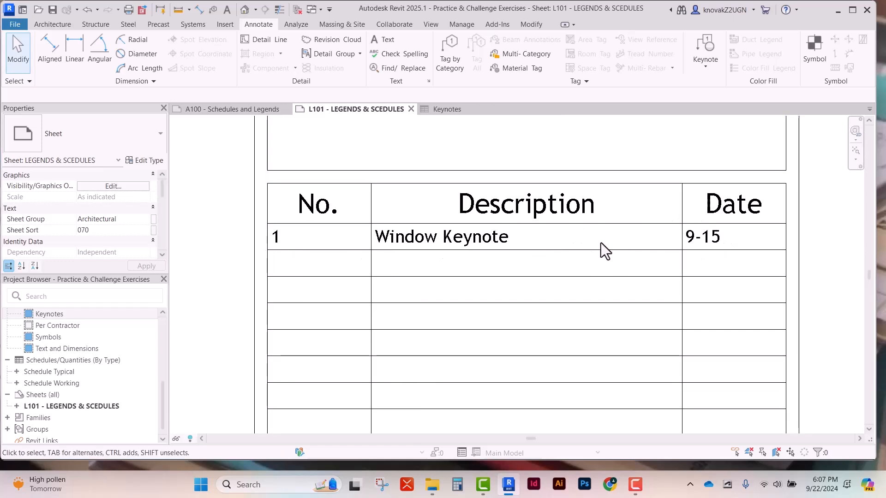
scroll(601, 242, down, 3)
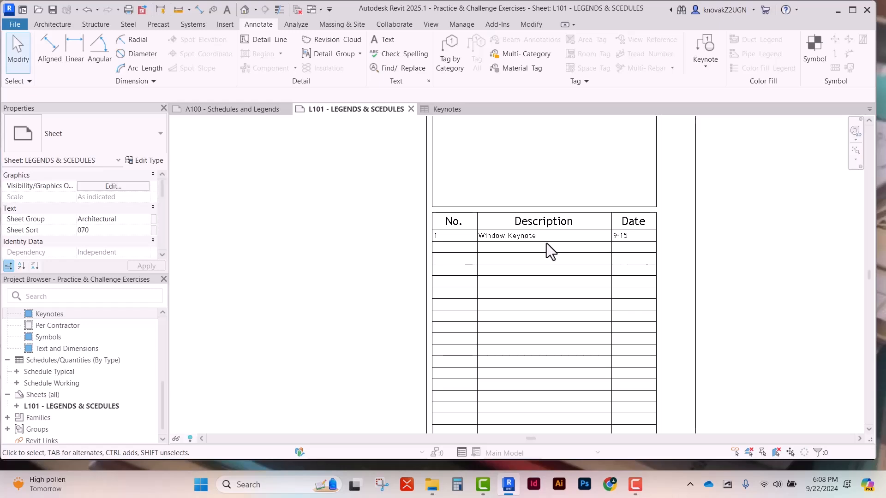
scroll(318, 261, down, 3)
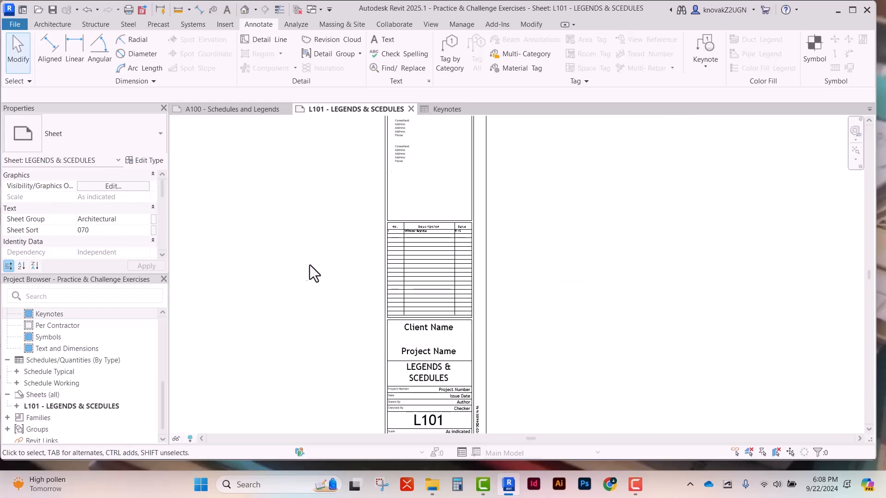